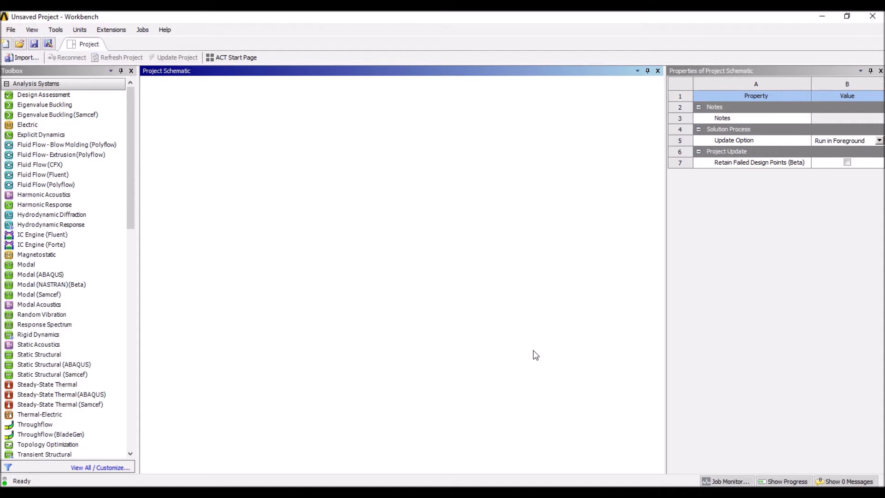
- Switch to the FEM lab exercises document in Word and read the 1D pipe exercise's aim, input conditions and given data
left_click(392, 492)
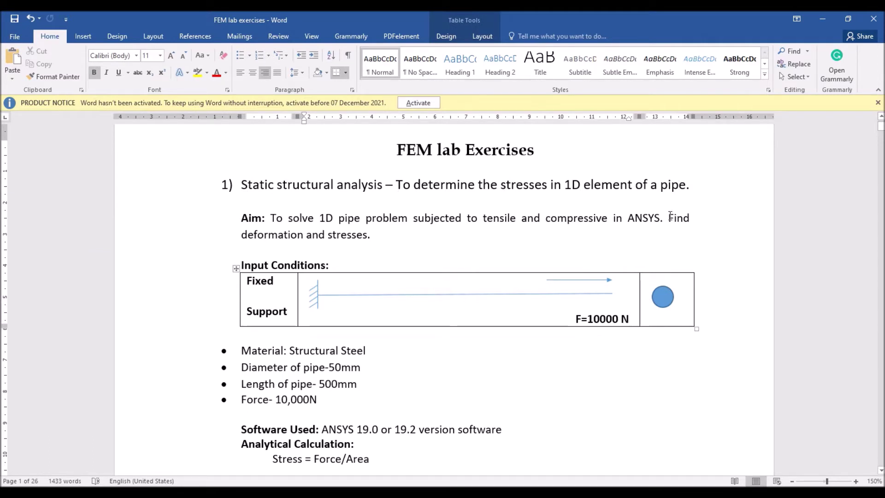
scroll(277, 219, "down", 1)
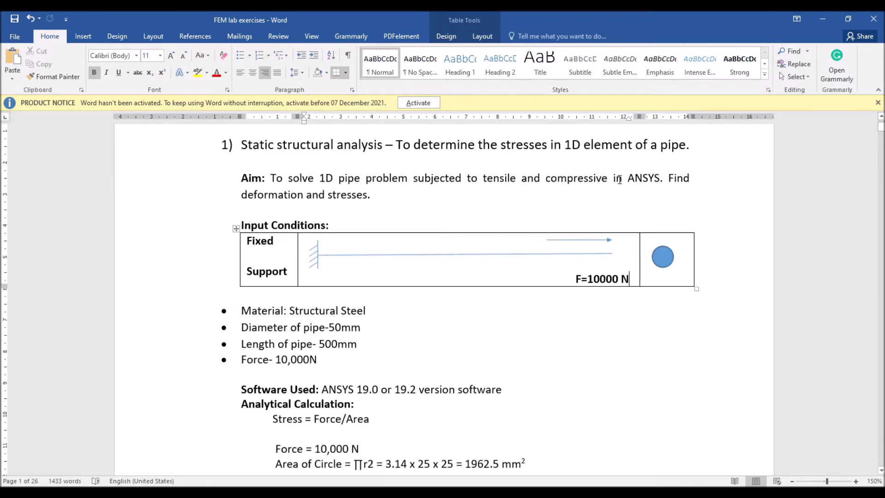
scroll(696, 181, "down", 1)
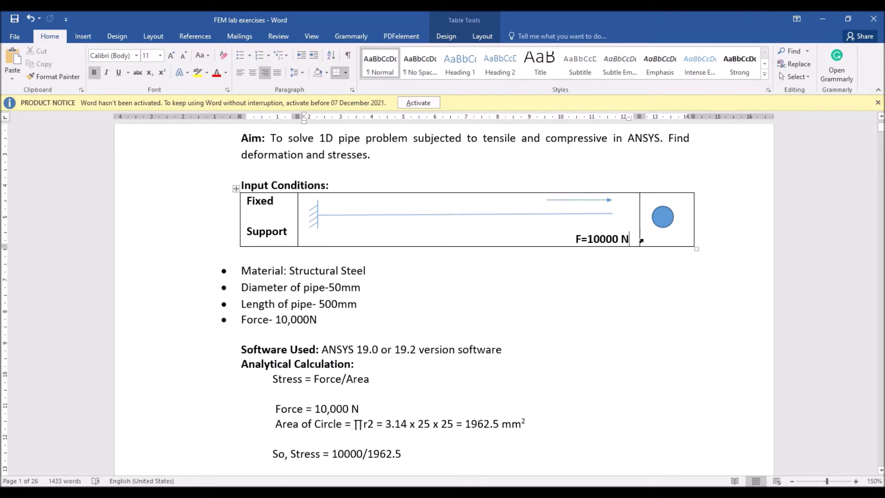
scroll(640, 239, "down", 1)
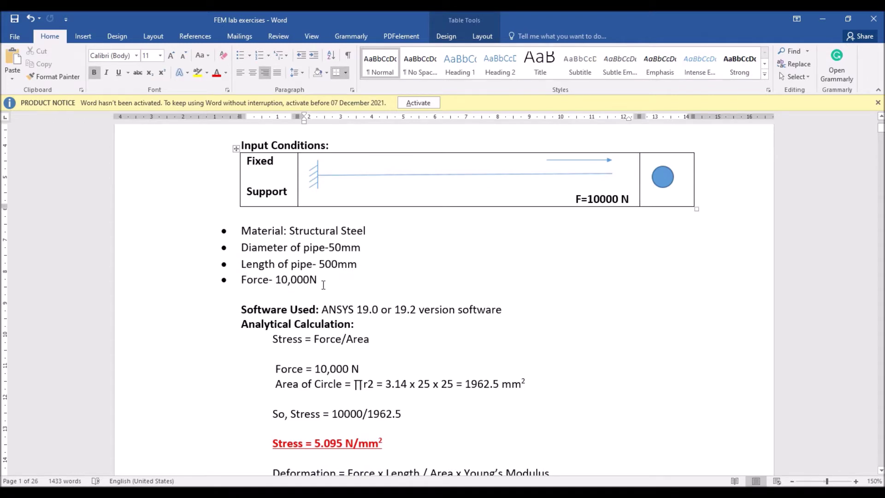
scroll(324, 285, "down", 1)
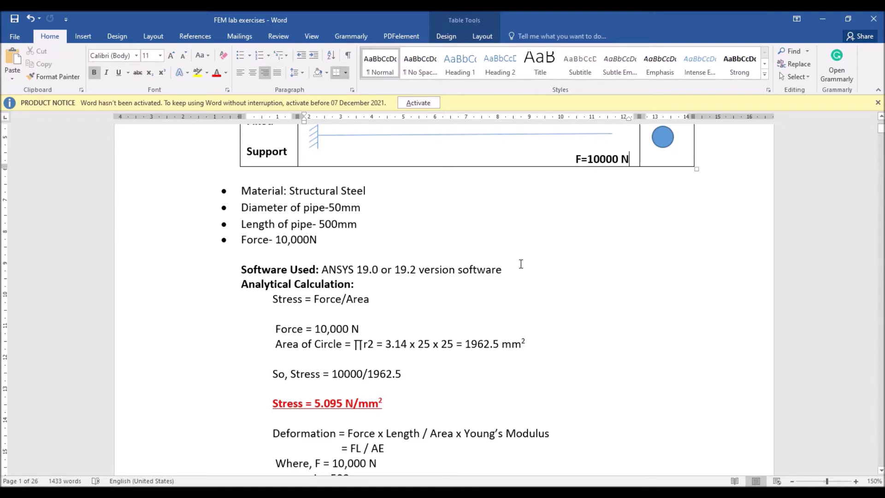
scroll(521, 264, "up", 4)
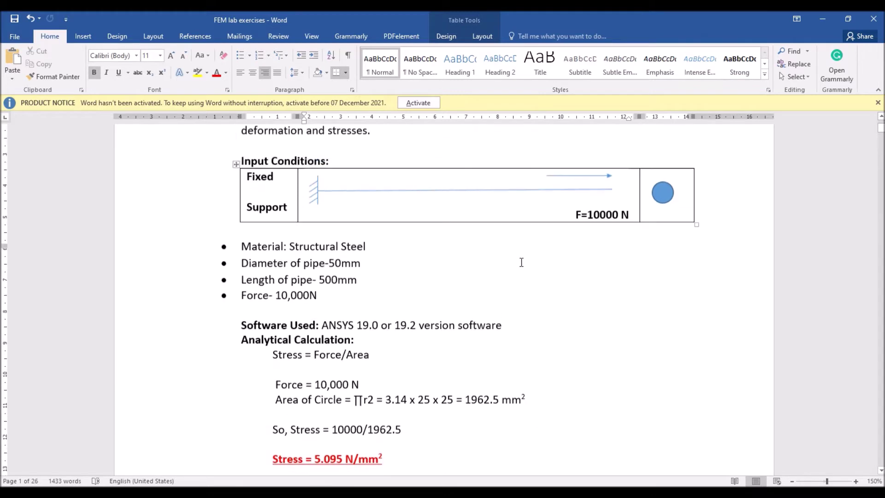
scroll(357, 242, "up", 1)
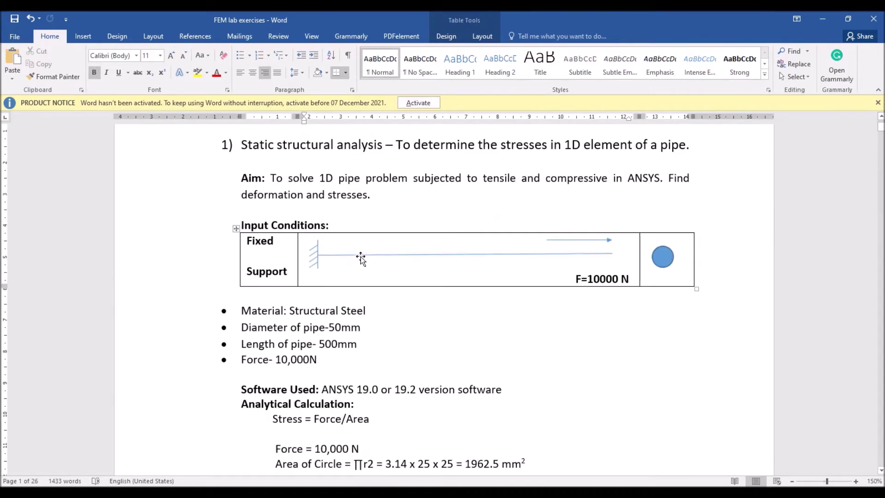
scroll(366, 233, "down", 1)
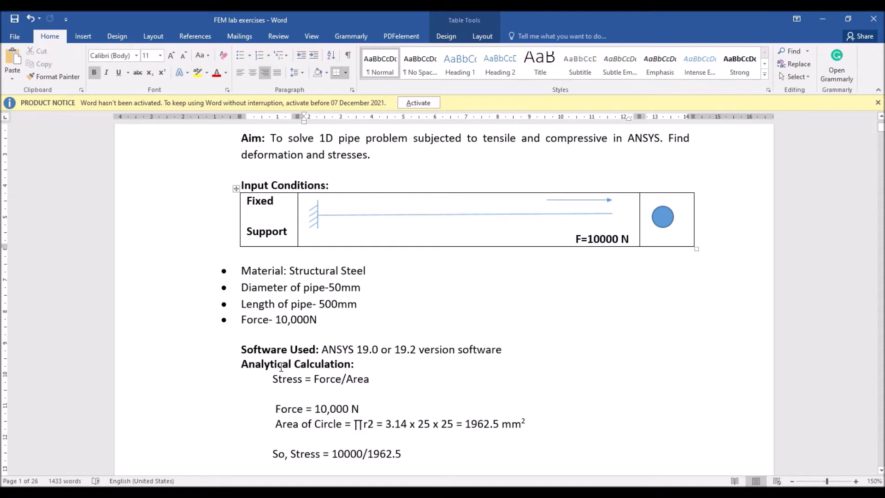
scroll(353, 369, "down", 1)
scroll(456, 255, "up", 1)
scroll(617, 163, "up", 1)
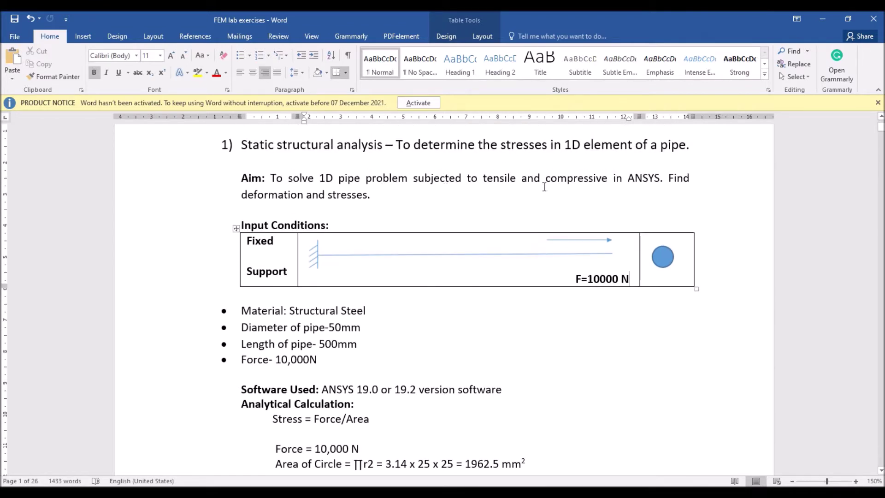
scroll(581, 215, "up", 1)
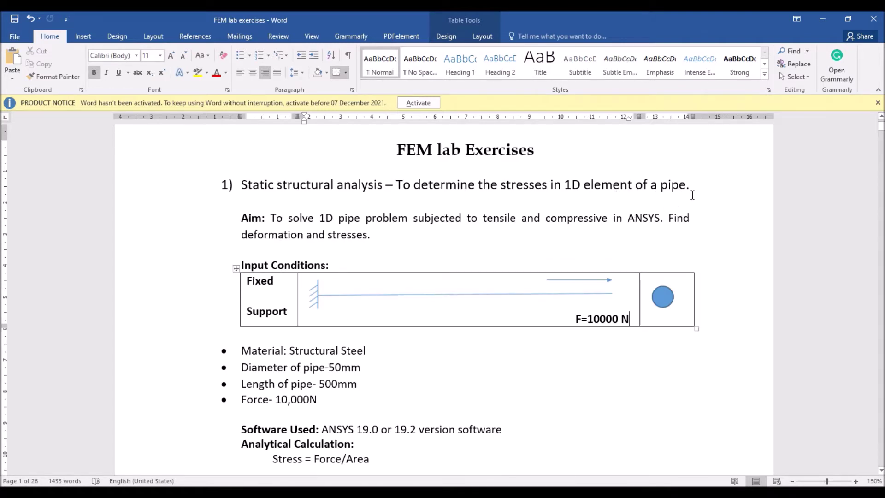
- Examine the analytical stress calculation, highlighting the circle area, the force-over-area expression and the resulting stress line
scroll(695, 241, "down", 4)
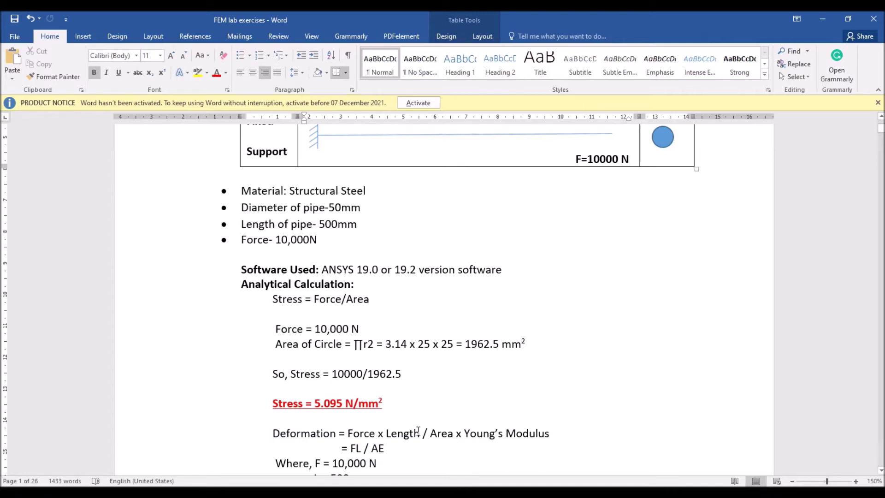
scroll(431, 406, "down", 1)
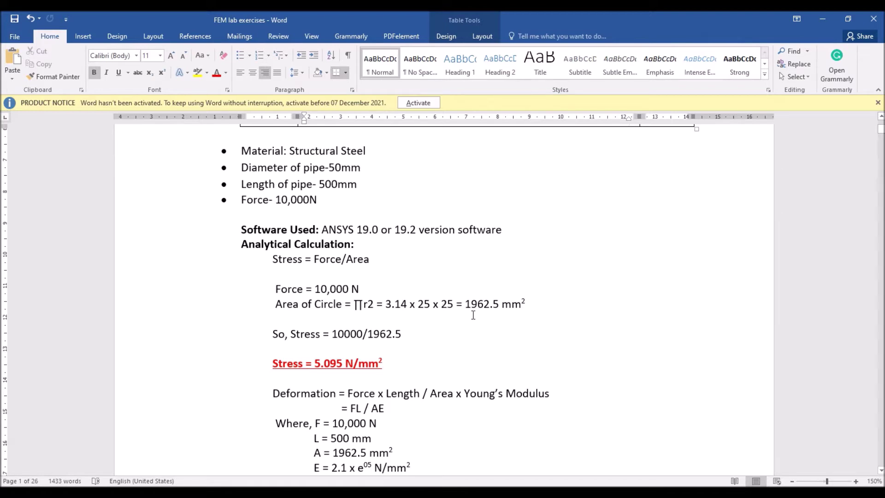
left_click_drag(467, 304, 532, 302)
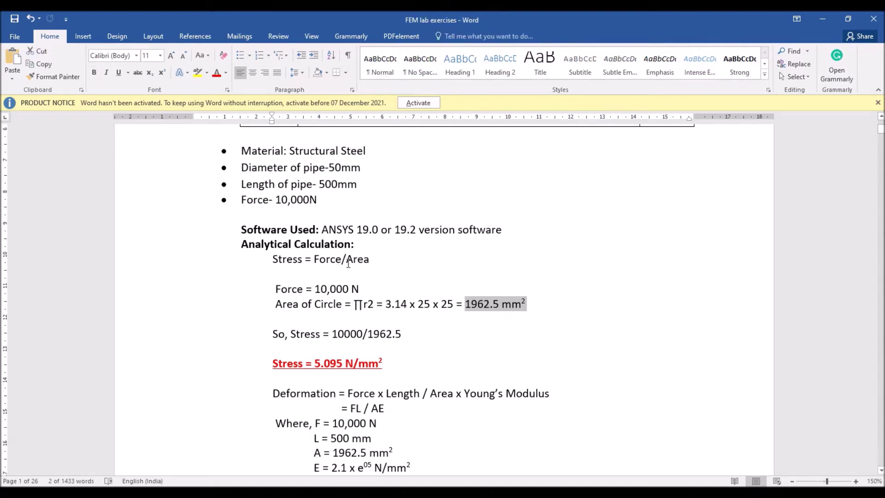
left_click(318, 337)
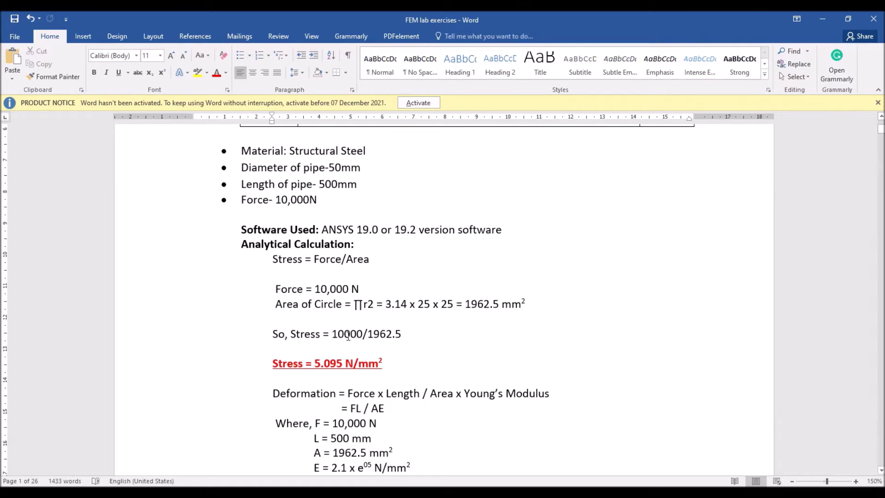
left_click_drag(331, 335, 407, 333)
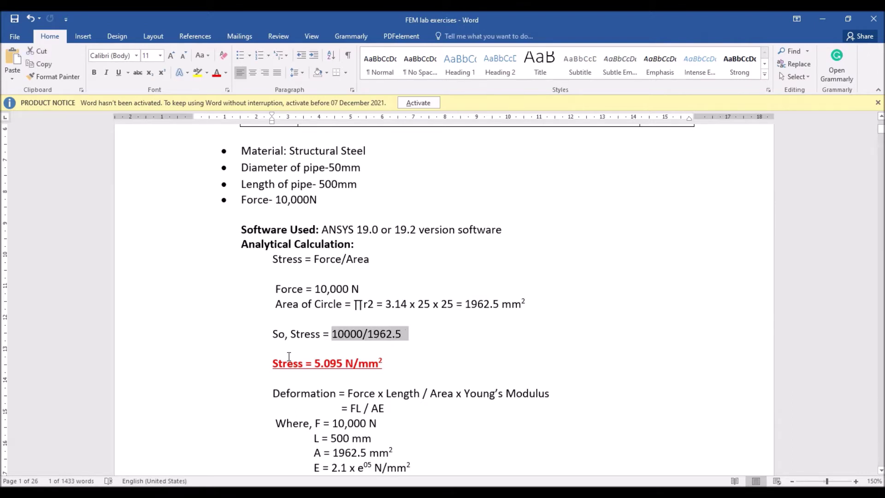
left_click_drag(273, 362, 387, 363)
left_click(397, 368)
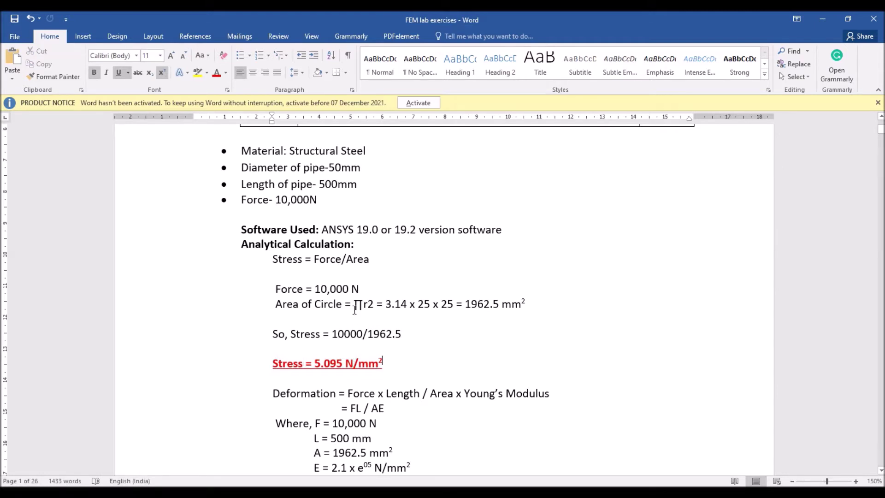
- Examine the analytical deformation calculation, highlighting the input values, the FL / AE formula, its substitution and the result line
scroll(355, 309, "down", 1)
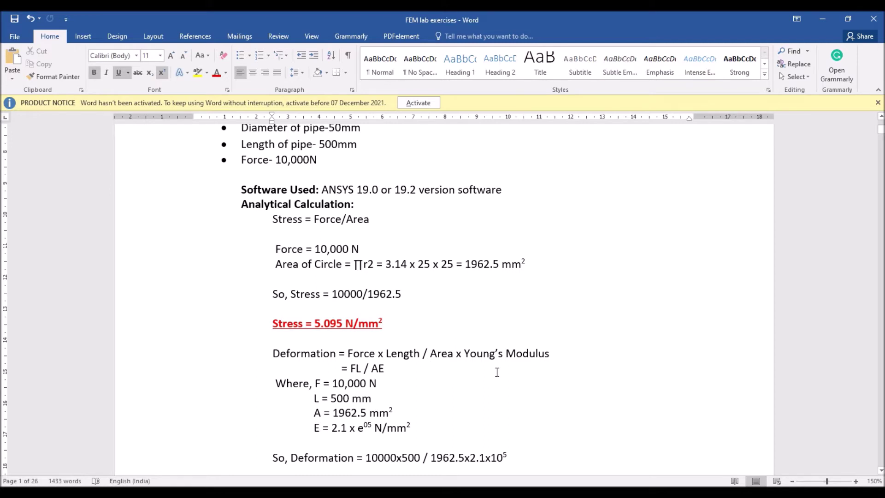
scroll(470, 364, "down", 1)
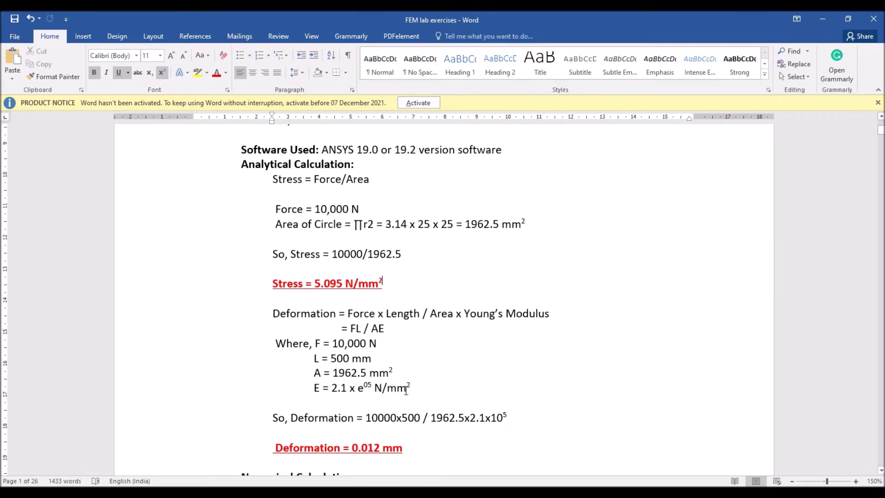
left_click_drag(318, 344, 407, 393)
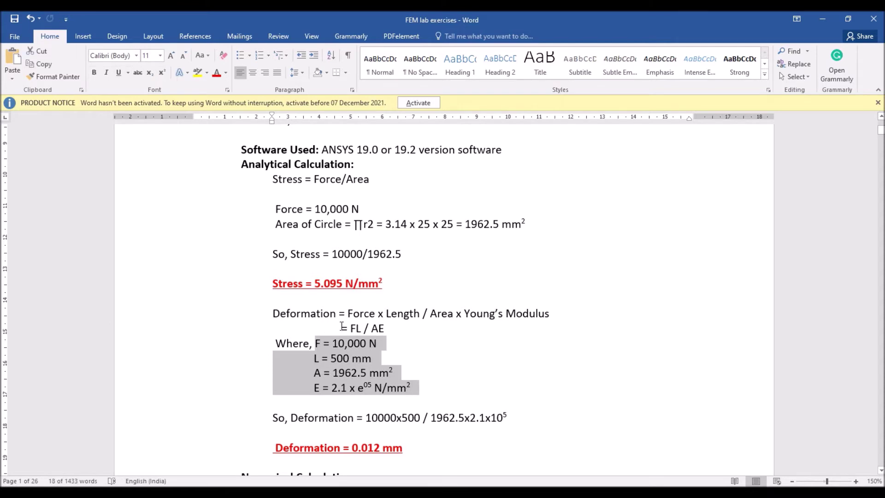
left_click_drag(341, 328, 388, 328)
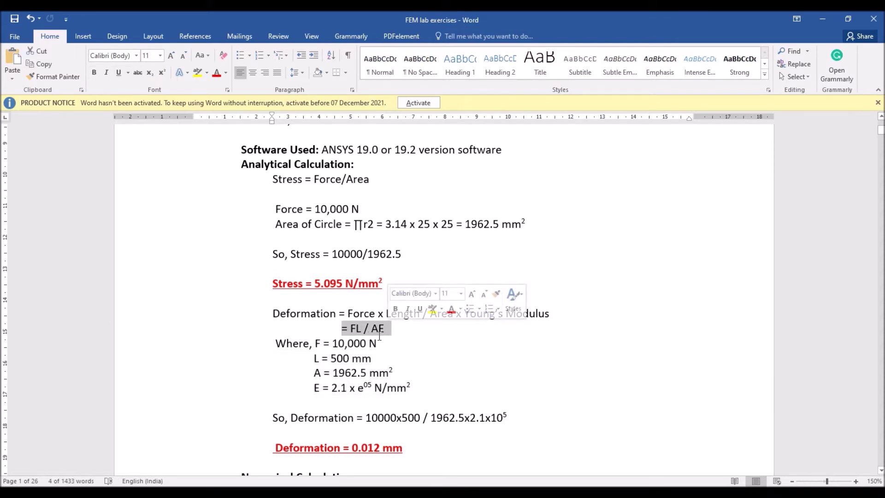
scroll(413, 415, "down", 2)
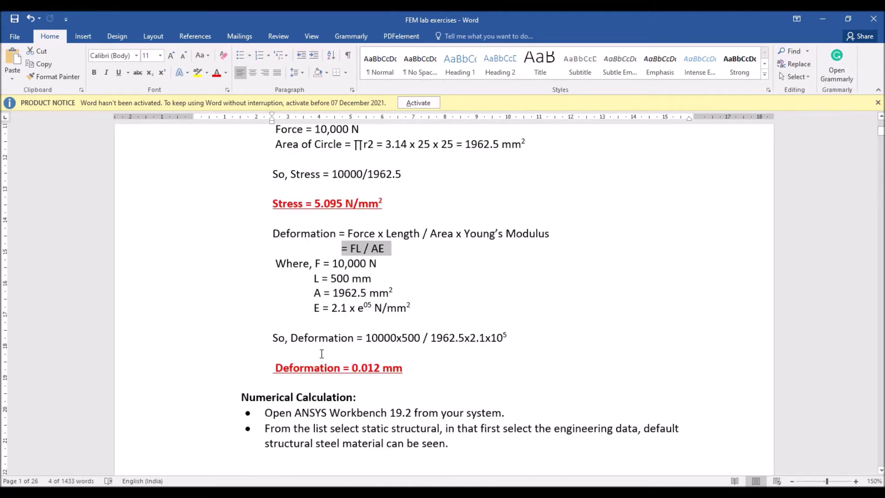
left_click_drag(367, 338, 526, 338)
left_click(283, 354)
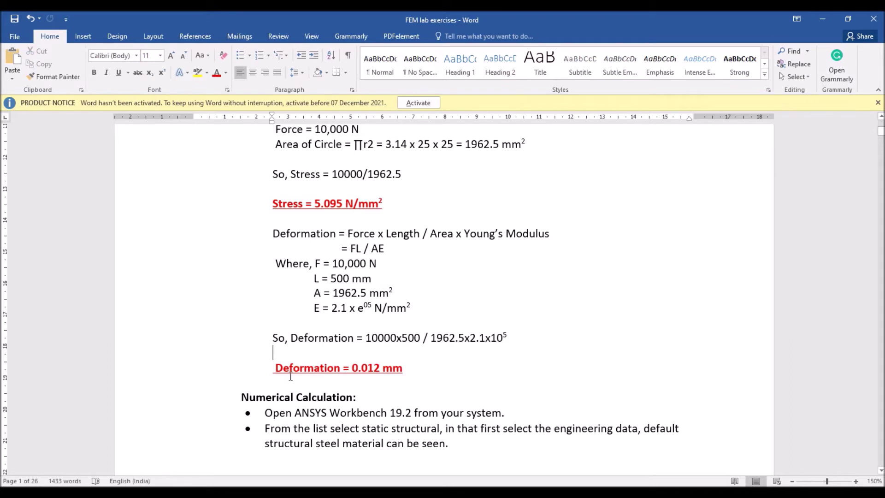
left_click_drag(273, 367, 406, 368)
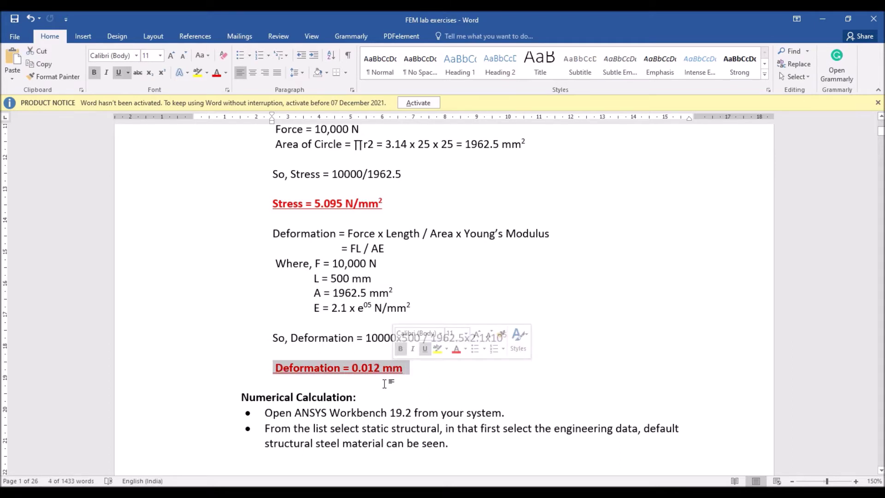
- Enlarge the document to 220% and review the stress and deformation results, highlighting both result lines
scroll(387, 381, "up", 5, "ctrl")
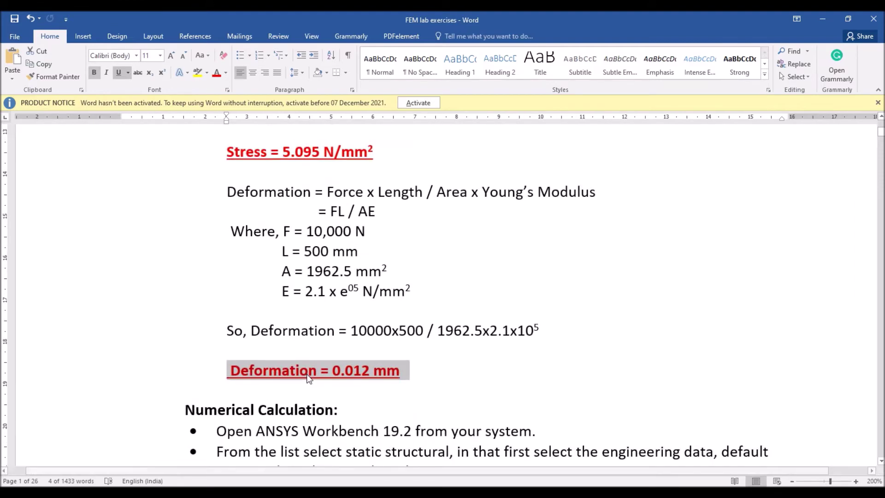
scroll(306, 374, "up", 2, "ctrl")
scroll(291, 337, "up", 1)
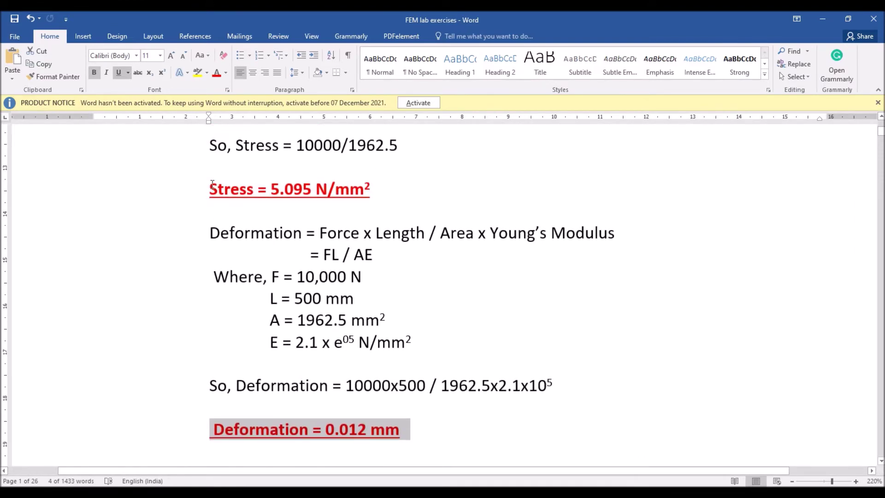
left_click_drag(211, 188, 386, 189)
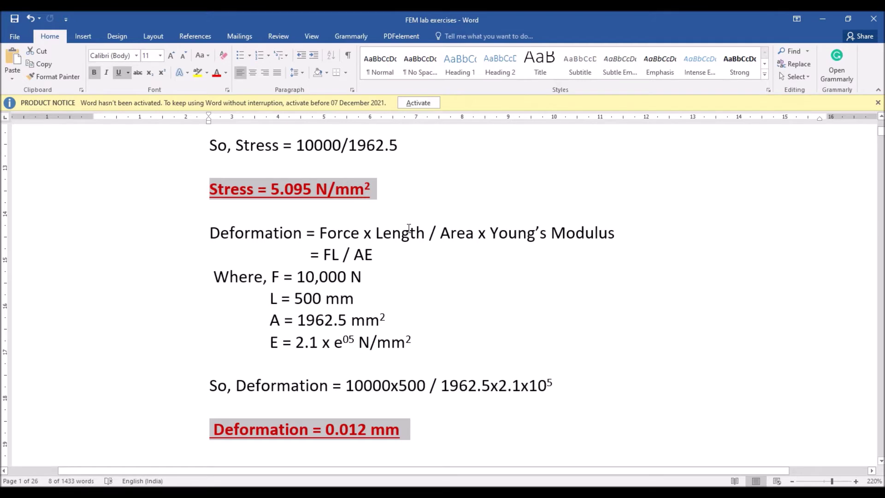
scroll(408, 228, "up", 2)
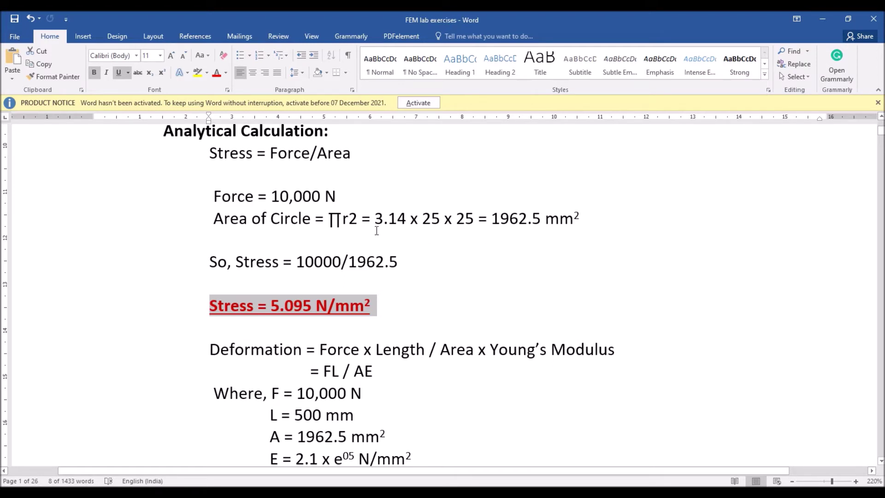
scroll(318, 304, "down", 3)
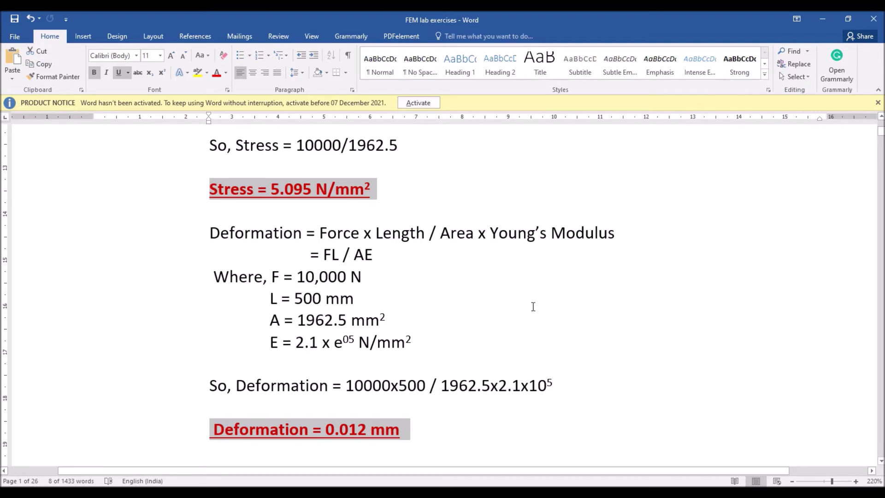
- Browse the installed ANSYS 19.2 programs, and reread the pipe exercise's problem statement and input conditions in the document
left_click(83, 492)
left_click(12, 492)
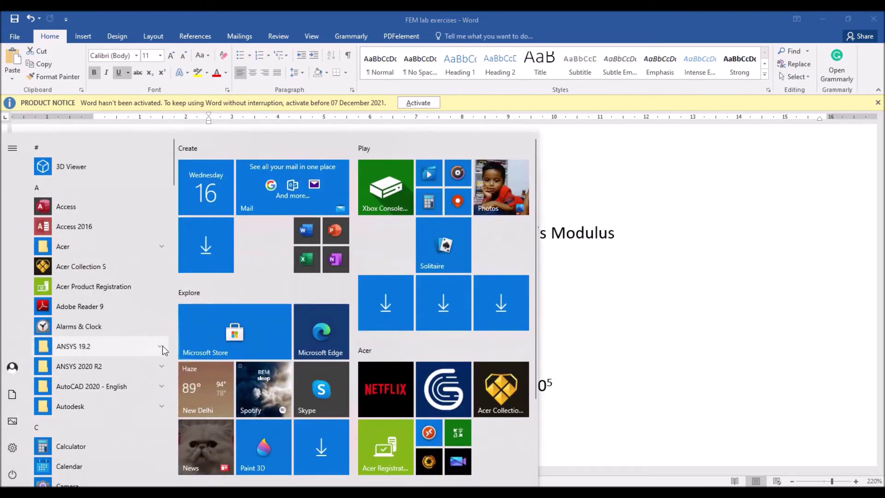
left_click(162, 345)
scroll(112, 373, "down", 10)
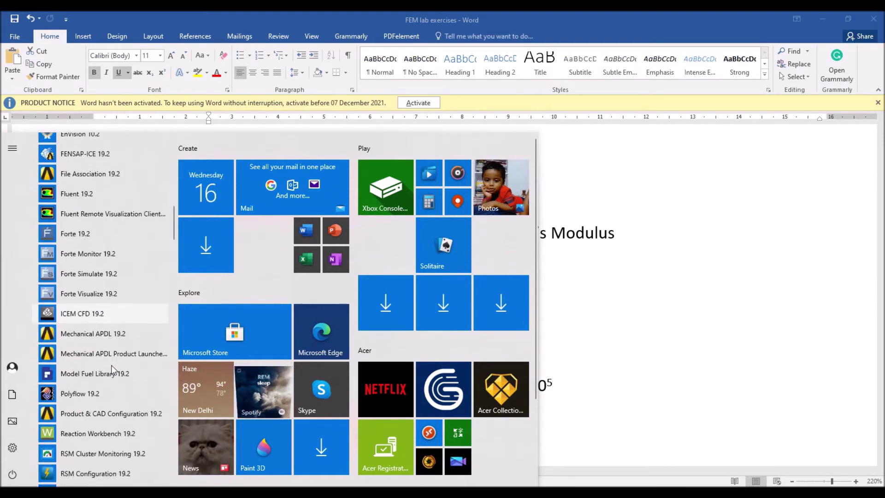
scroll(112, 371, "down", 10)
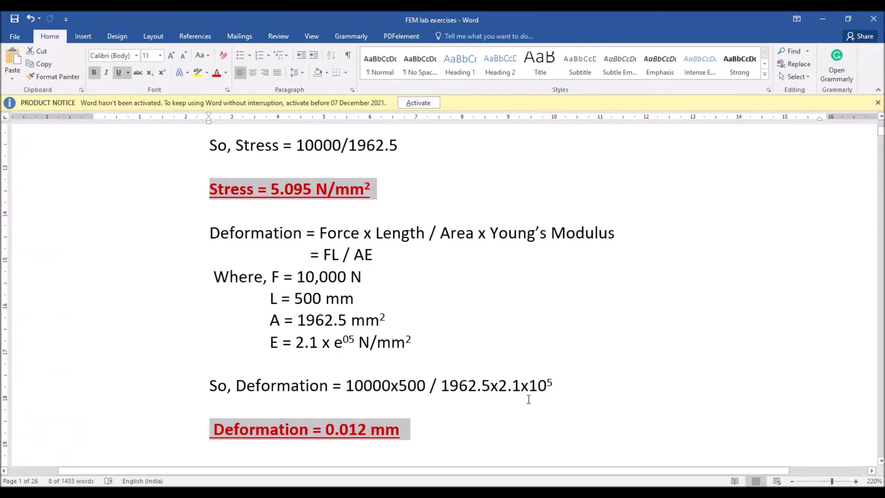
scroll(555, 387, "up", 15)
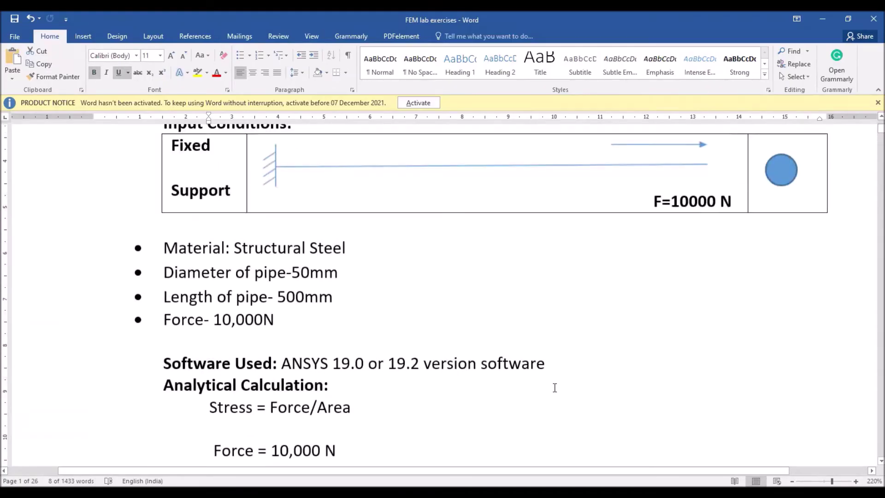
scroll(554, 387, "down", 3)
scroll(528, 371, "up", 2)
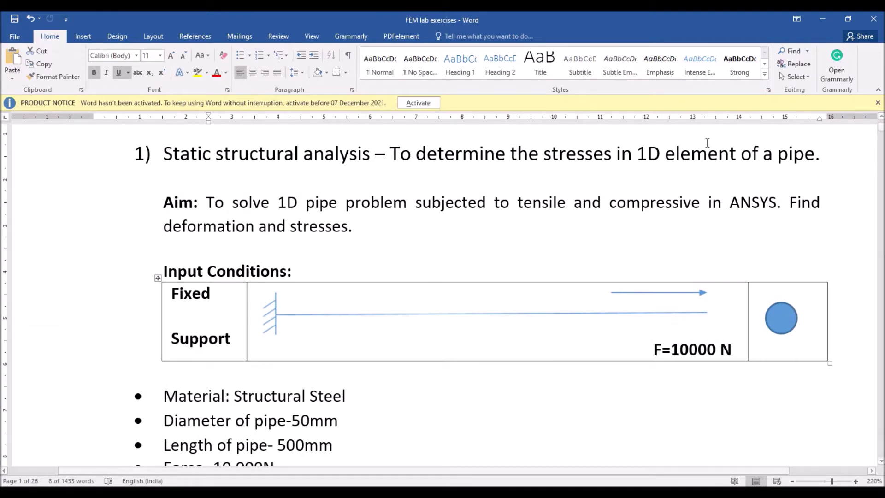
- Minimize the Word document to return to Workbench and add a Static Structural analysis system to the project schematic
left_click(823, 18)
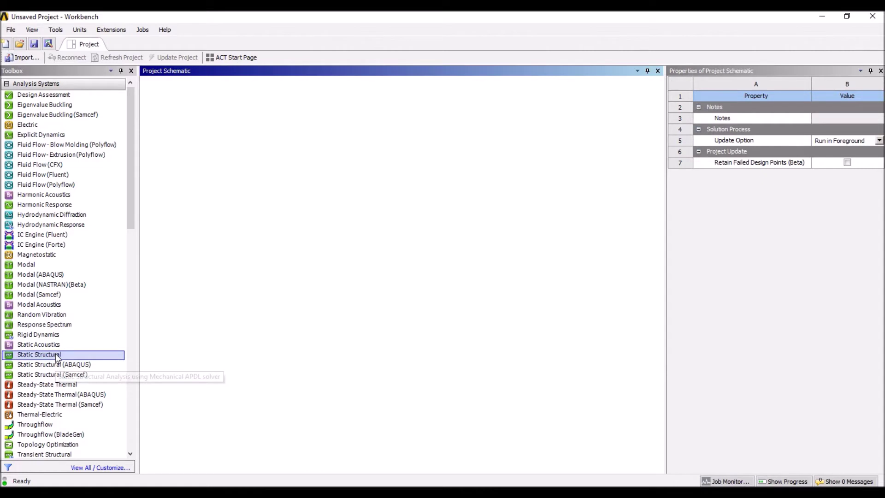
left_click_drag(56, 353, 256, 165)
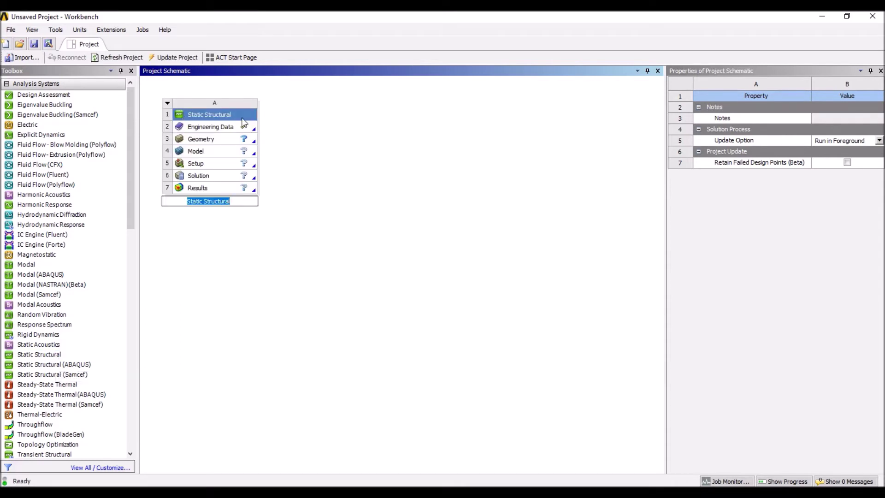
- Keep the Static Structural system's default name and review the Structural Steel properties in Engineering Data before returning to the project schematic
left_click(231, 225)
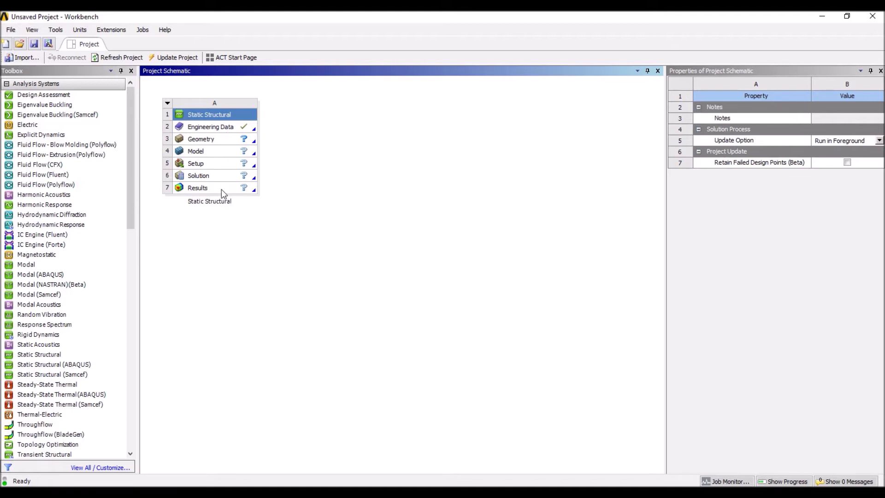
left_click(217, 129)
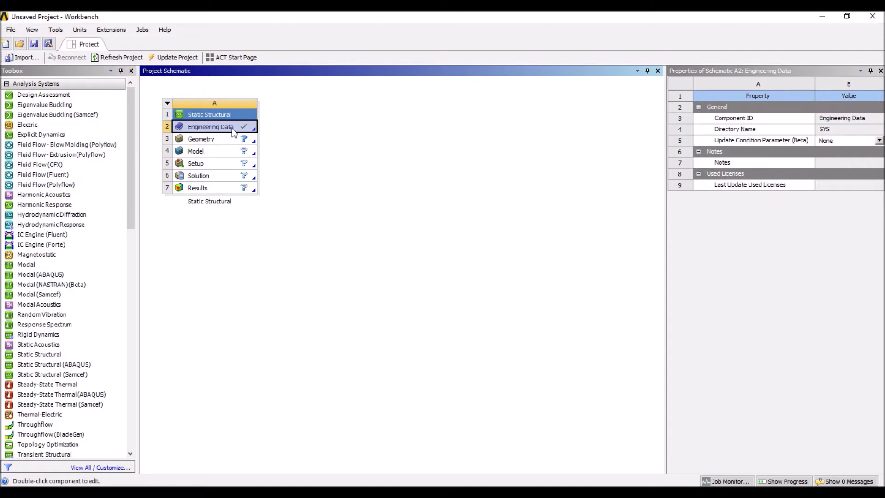
double_click(214, 129)
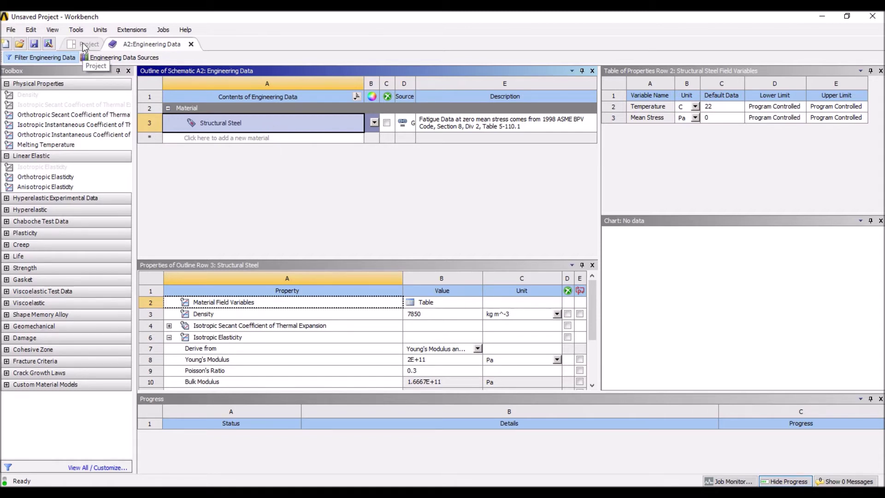
left_click(191, 44)
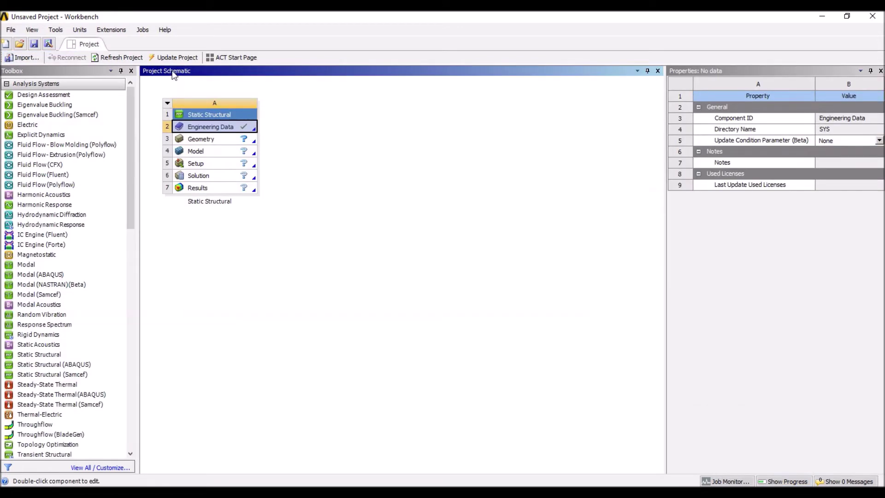
- Switch to the Word document, reread the pipe exercise's aim and input conditions, and return to Workbench
left_click(214, 145)
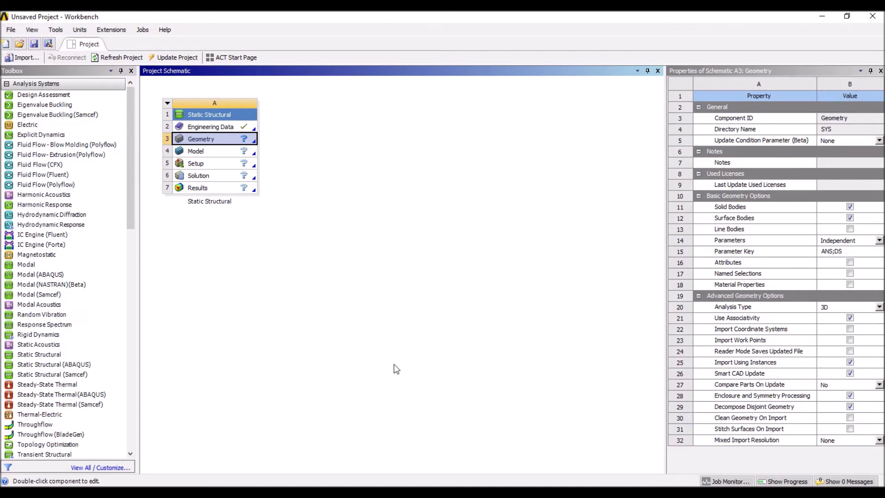
left_click(406, 492)
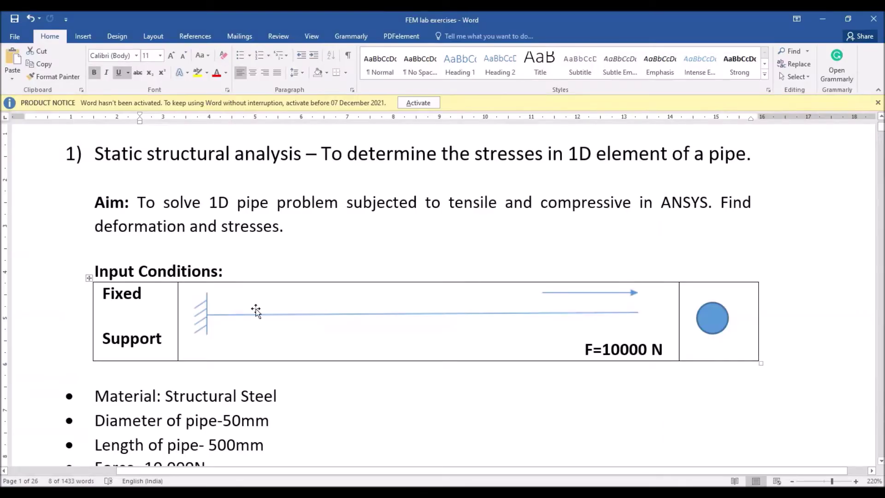
scroll(311, 321, "down", 3)
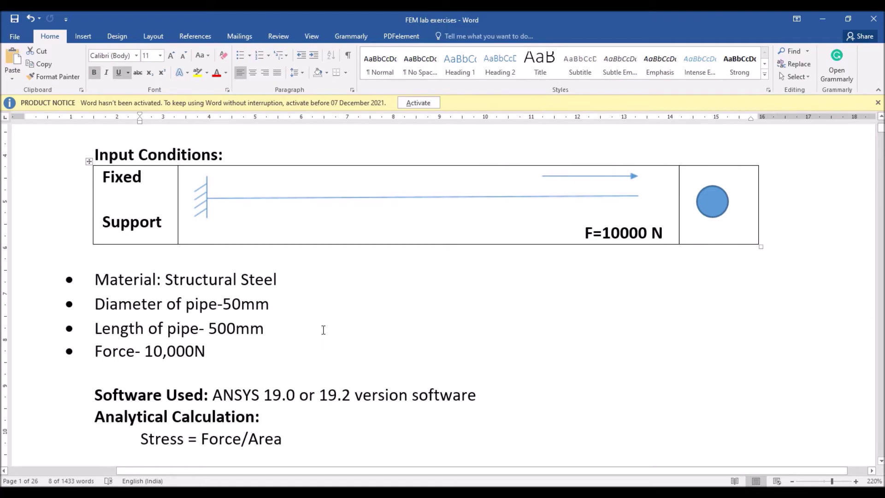
scroll(320, 330, "up", 3)
scroll(304, 322, "down", 2)
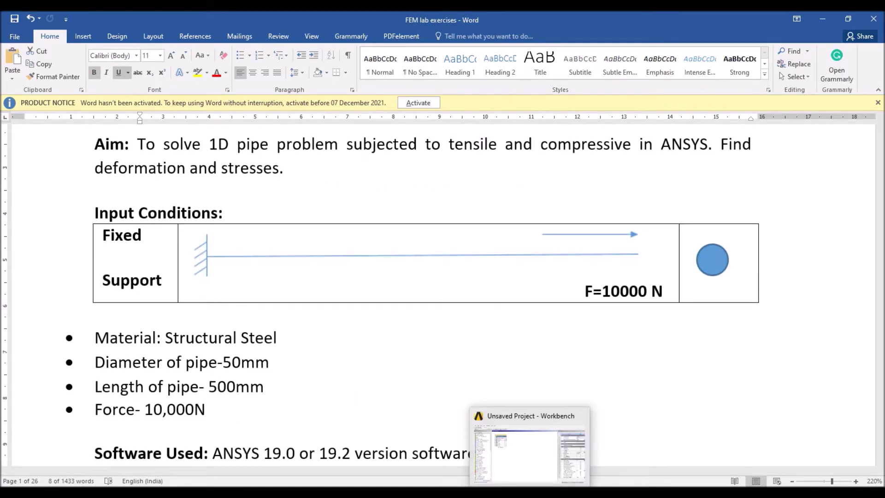
left_click(530, 491)
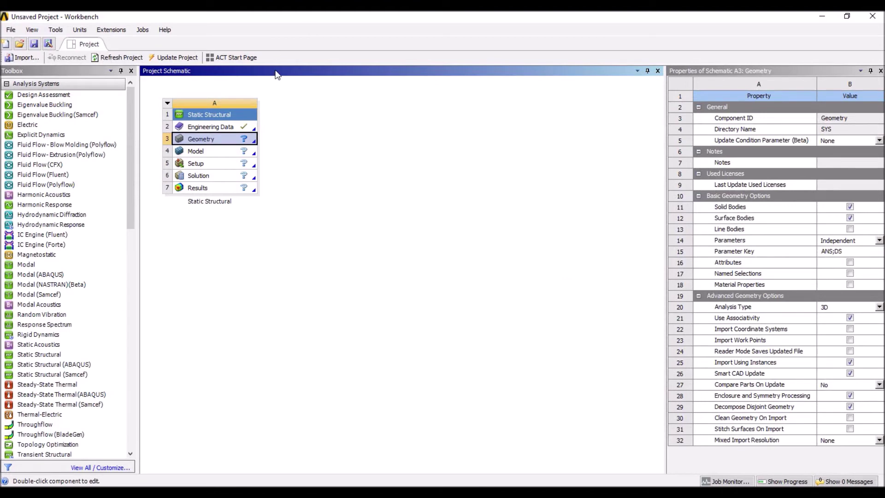
- Create a new DesignModeler geometry for the Static Structural system and view its XYPlane face-on
right_click(224, 138)
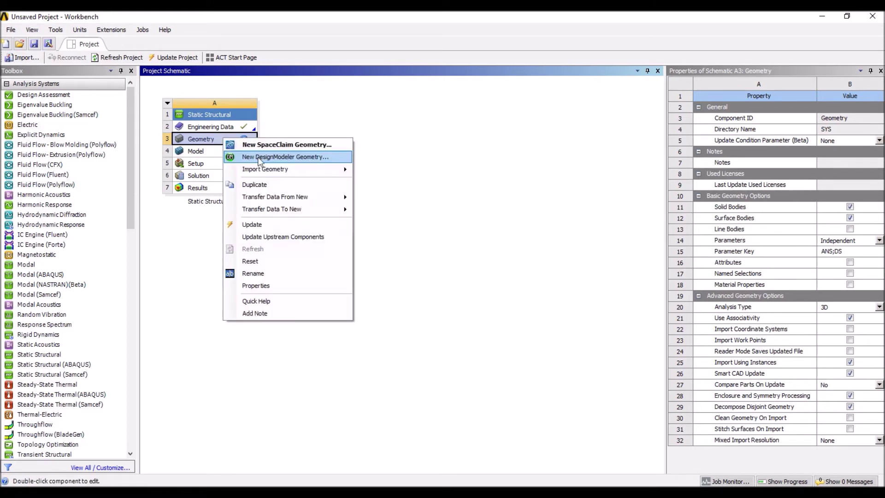
left_click(259, 158)
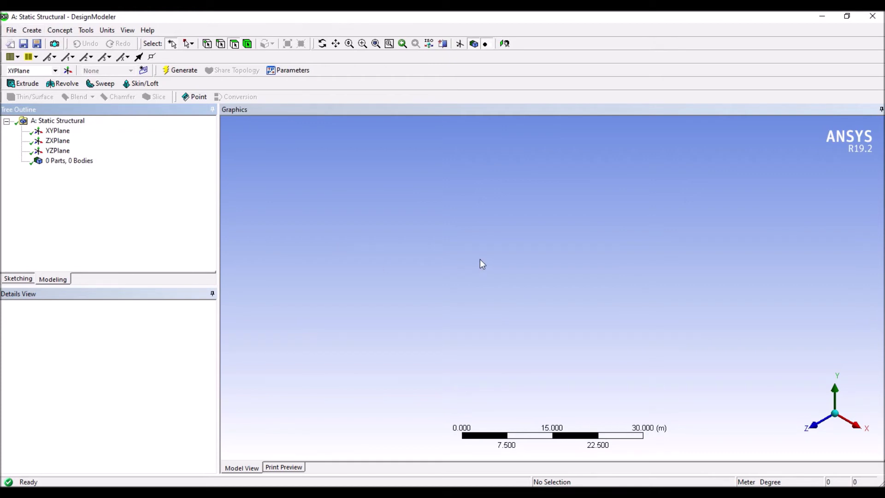
left_click(66, 132)
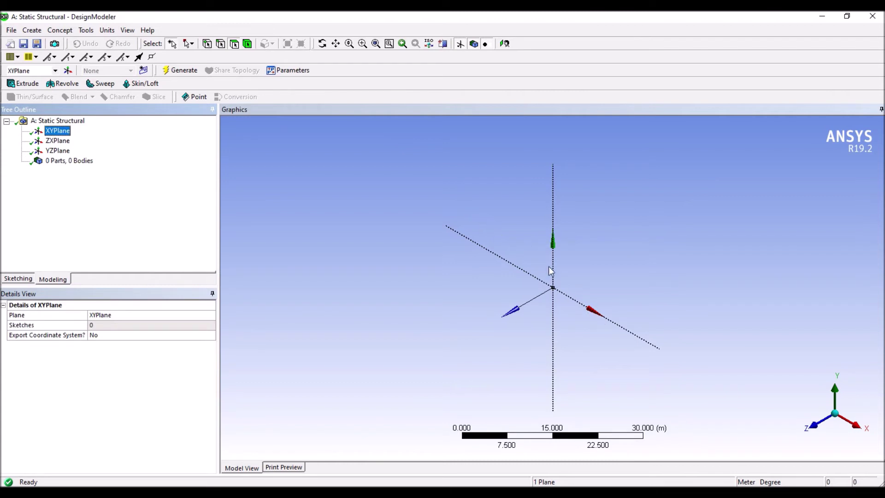
left_click(505, 44)
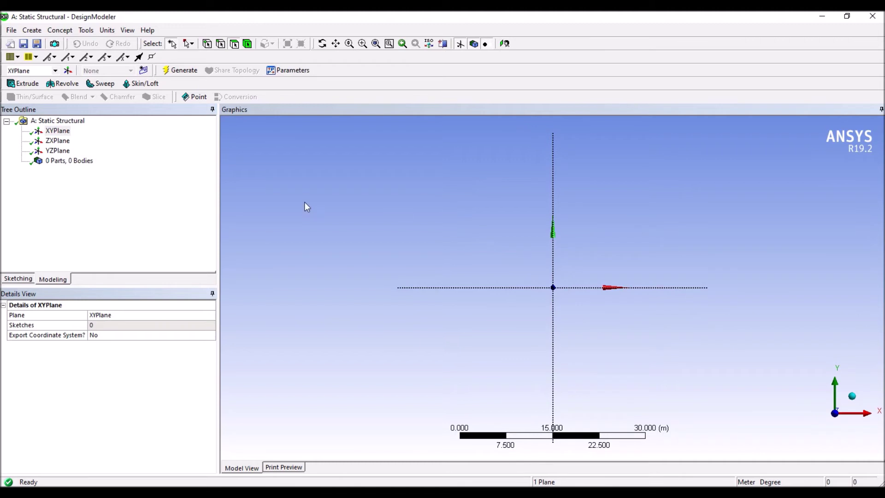
- Set the geometry's length unit to millimetres
left_click(107, 31)
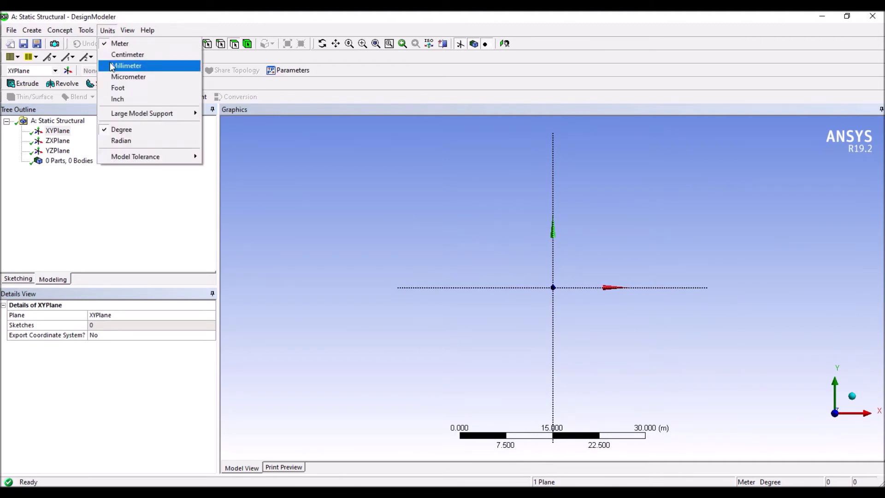
left_click(31, 30)
left_click(109, 31)
left_click(110, 65)
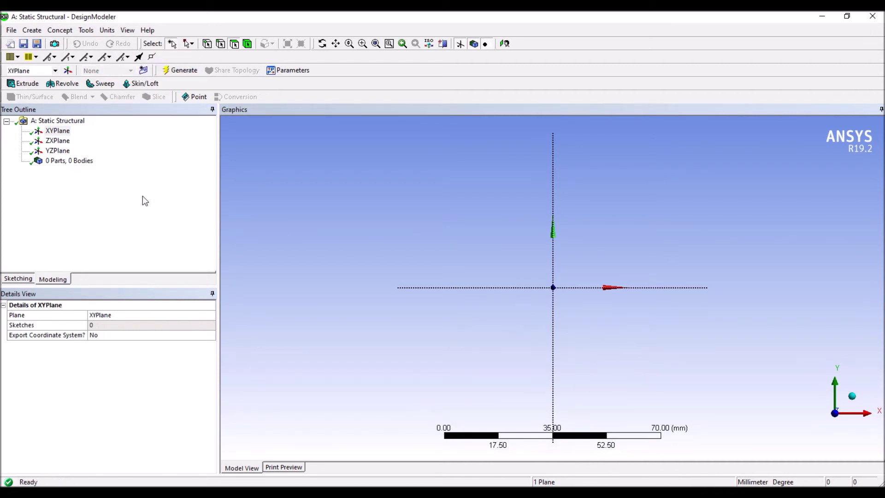
- Sketch a horizontal line about 56 mm long on the XYPlane, just above the X axis and crossing the Y axis
left_click(14, 279)
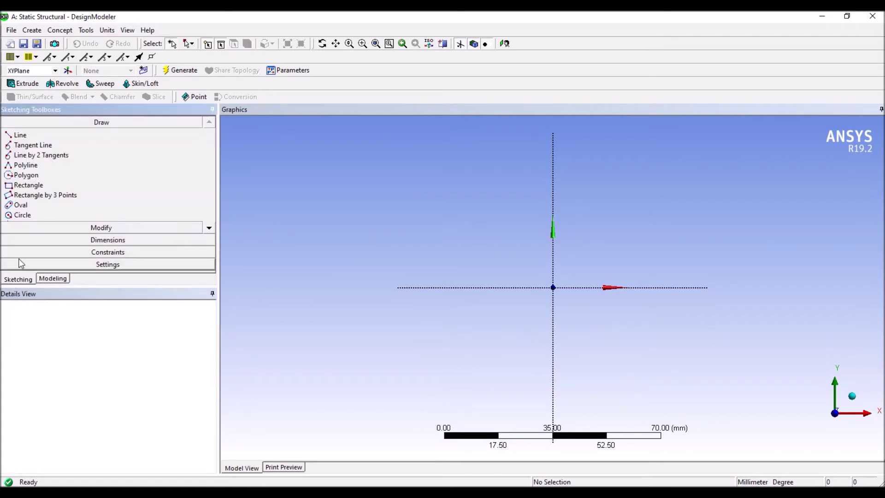
left_click(54, 136)
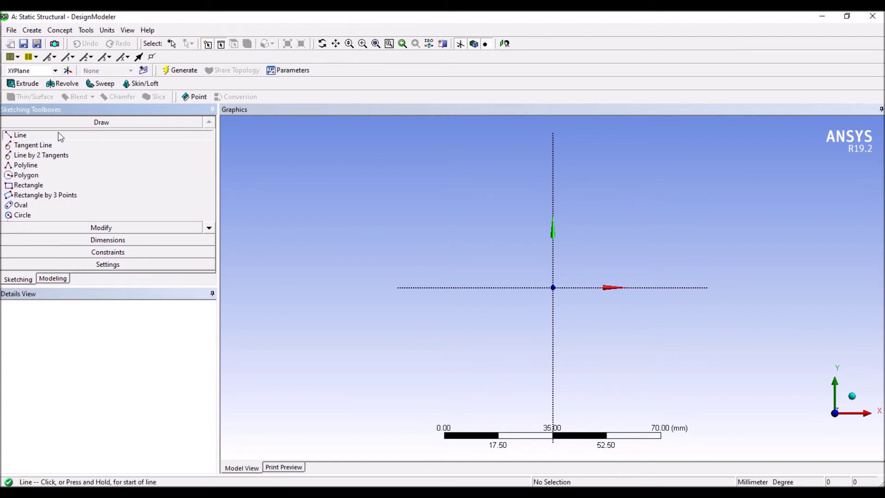
left_click(468, 249)
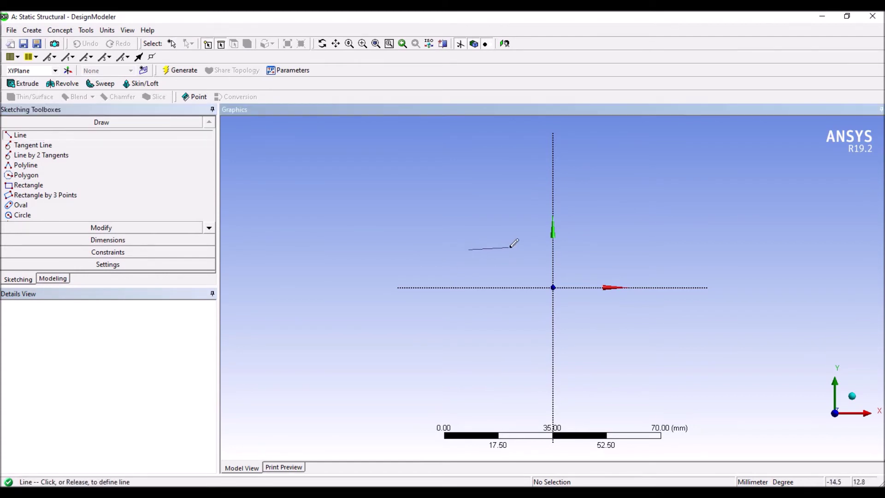
left_click(644, 250)
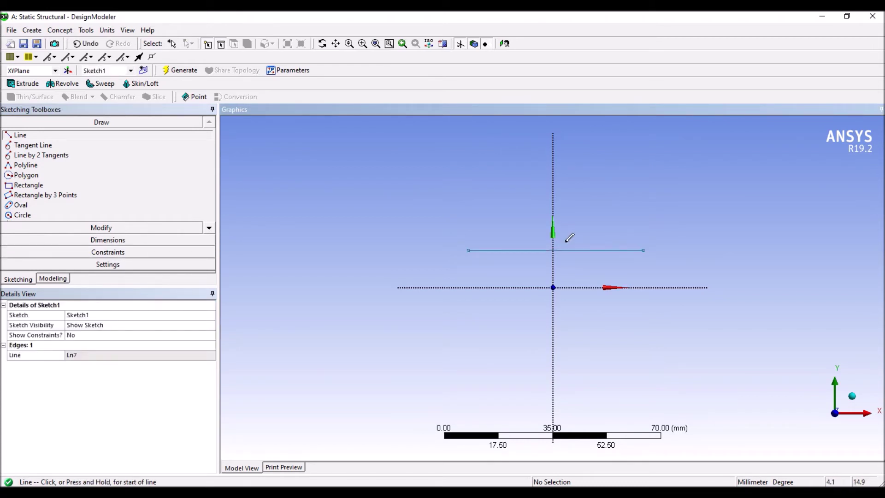
- Check the pipe length in the Word document, and dimension the sketched line in DesignModeler with a length of 500 mm
left_click(420, 492)
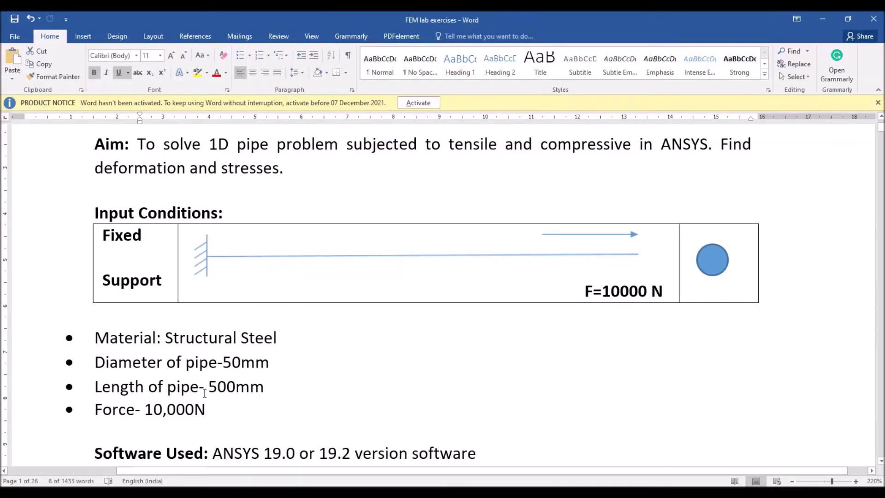
left_click(824, 19)
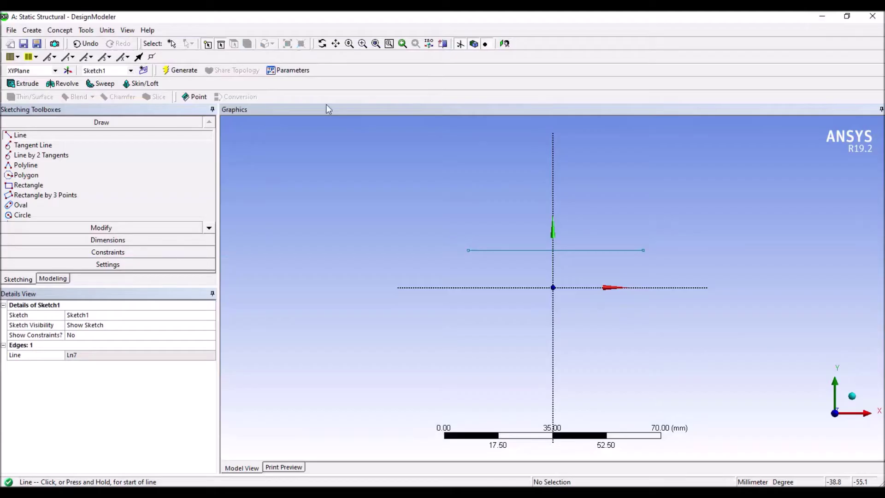
left_click(48, 236)
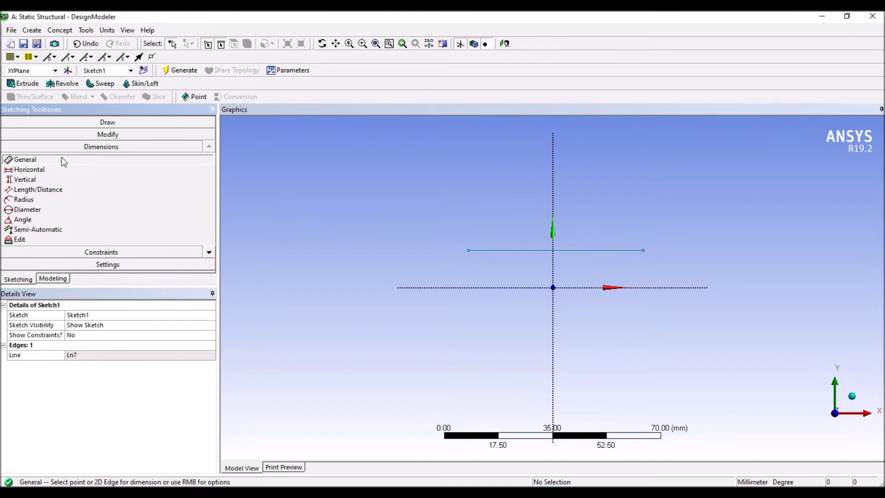
left_click(504, 249)
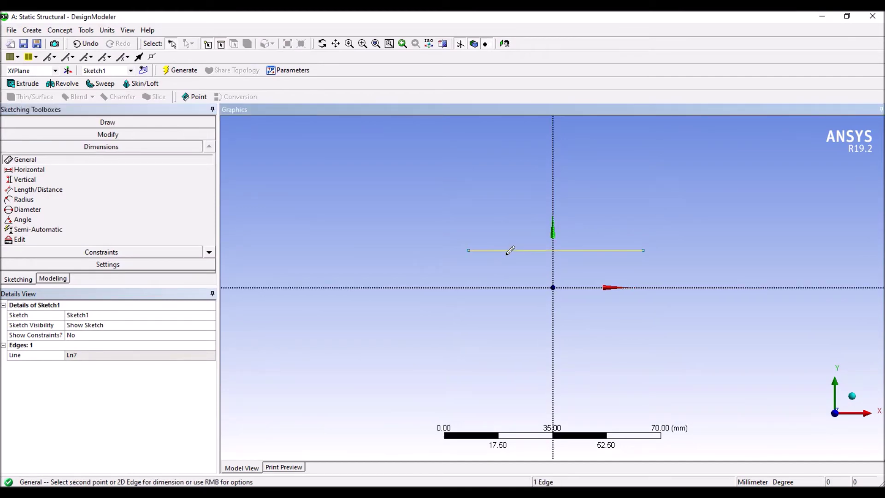
left_click(515, 275)
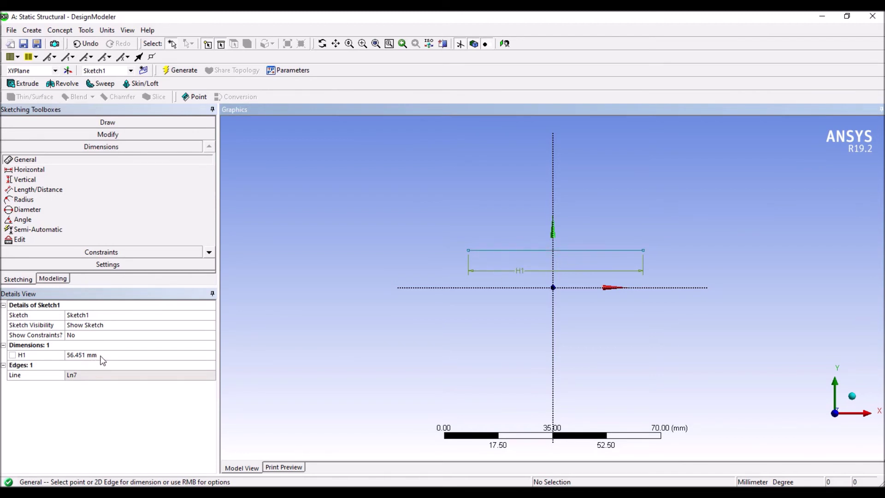
left_click(145, 354)
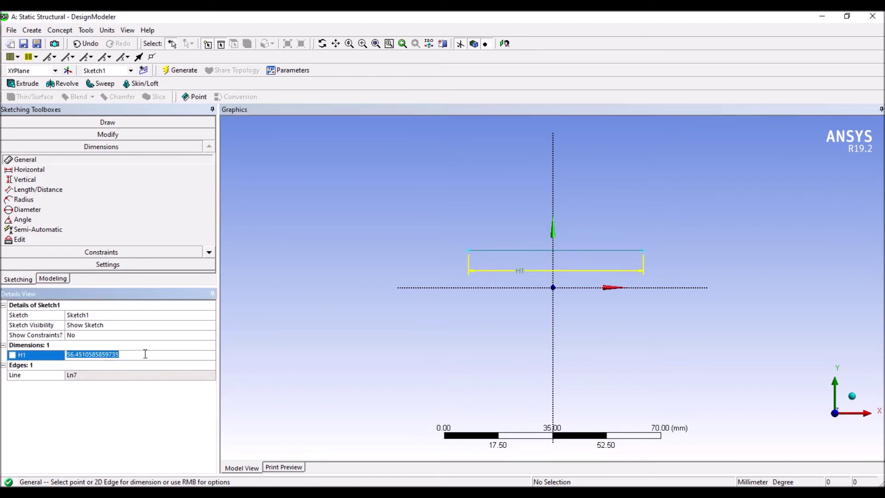
type("500")
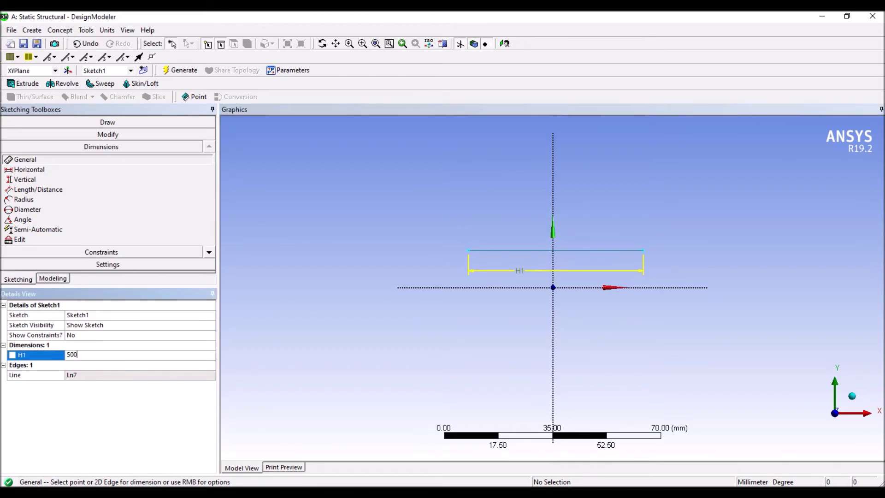
key("Return")
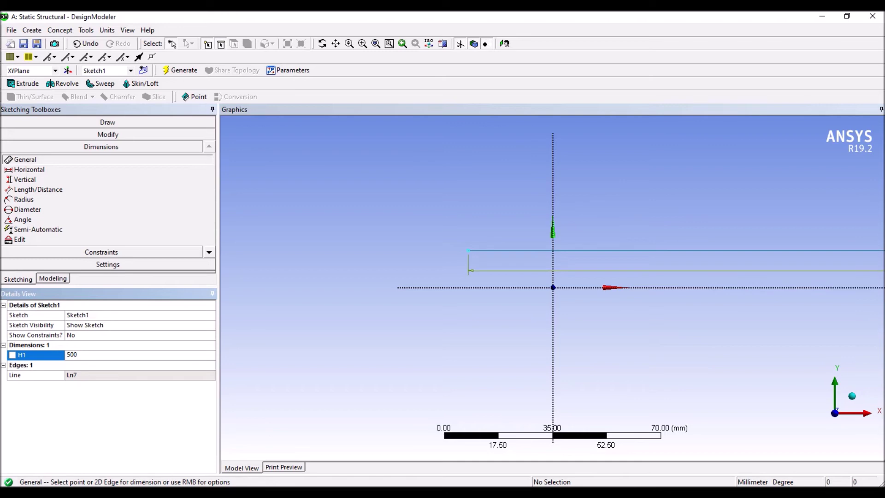
scroll(677, 271, "down", 1)
scroll(677, 271, "down", 2)
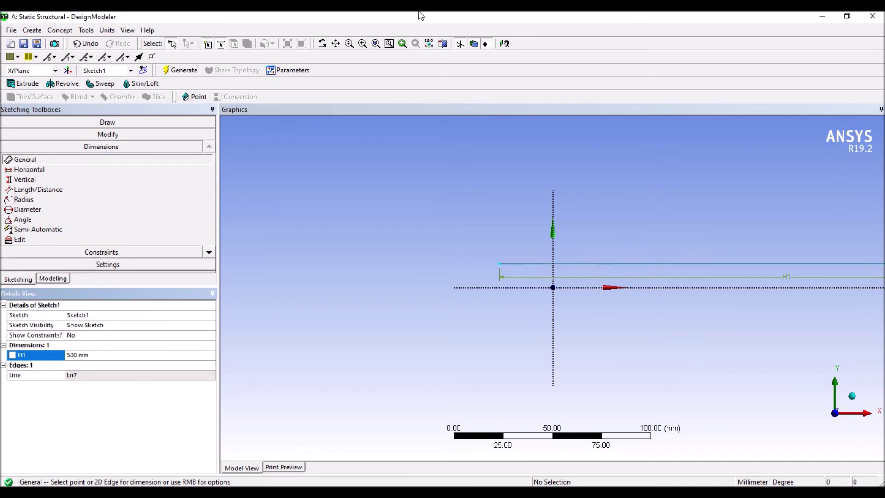
- Generate a line body from the 500 mm sketch using Lines From Sketches with the Add Material operation
left_click(38, 279)
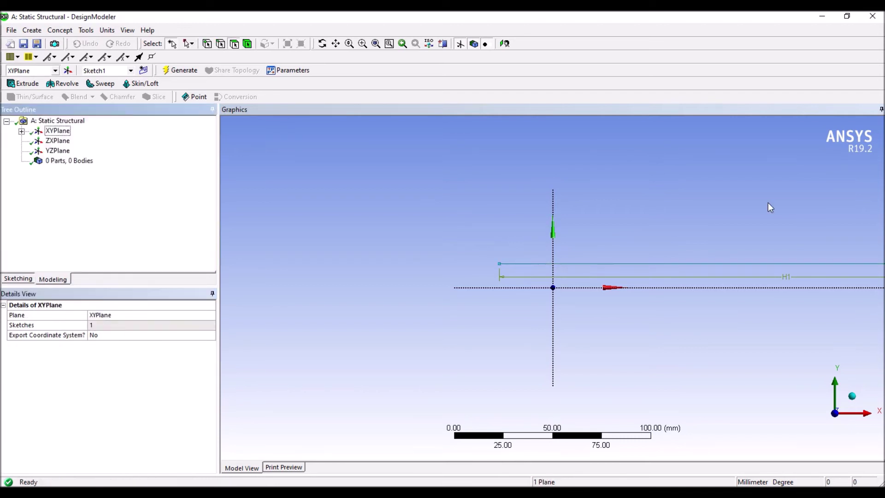
scroll(593, 271, "down", 1)
left_click(595, 266)
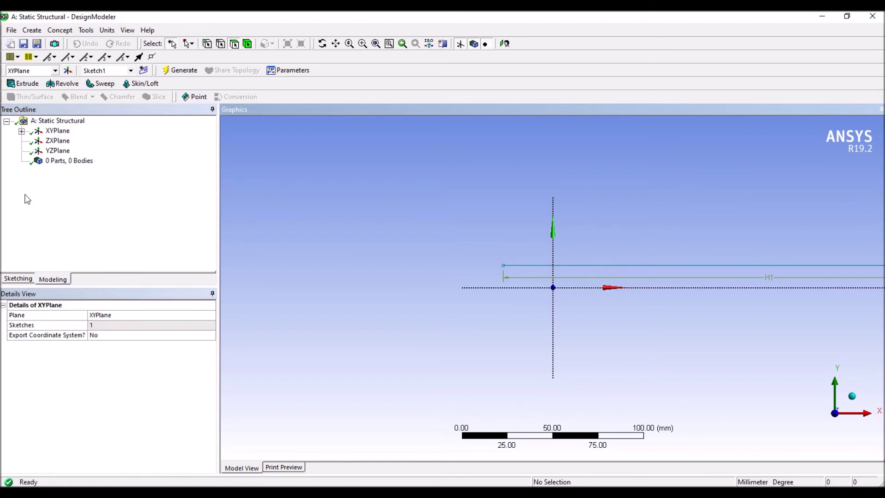
left_click(58, 32)
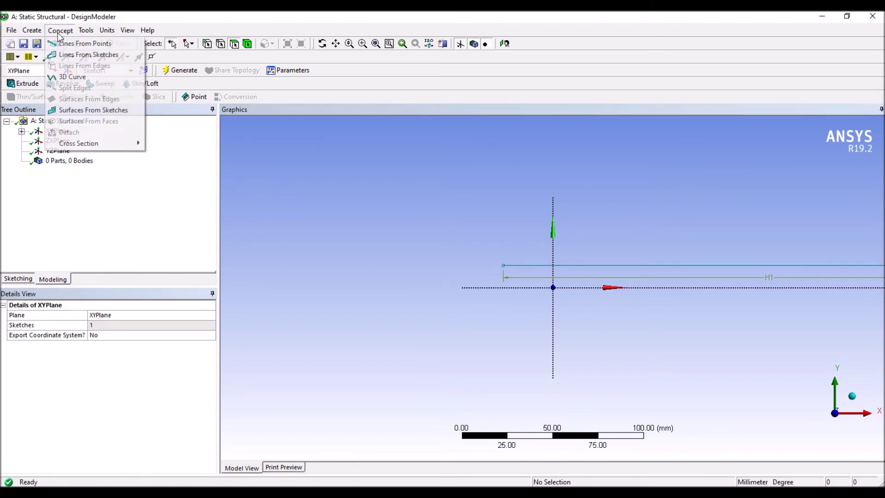
left_click(68, 56)
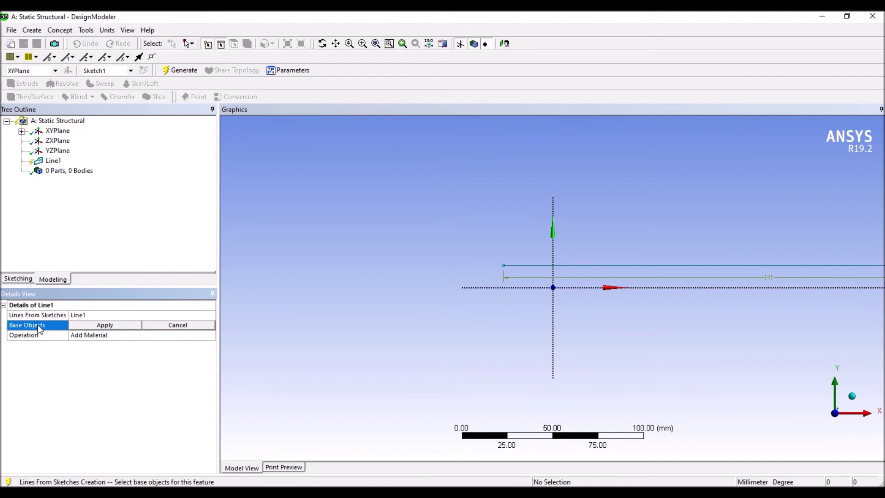
left_click(530, 265)
left_click(104, 325)
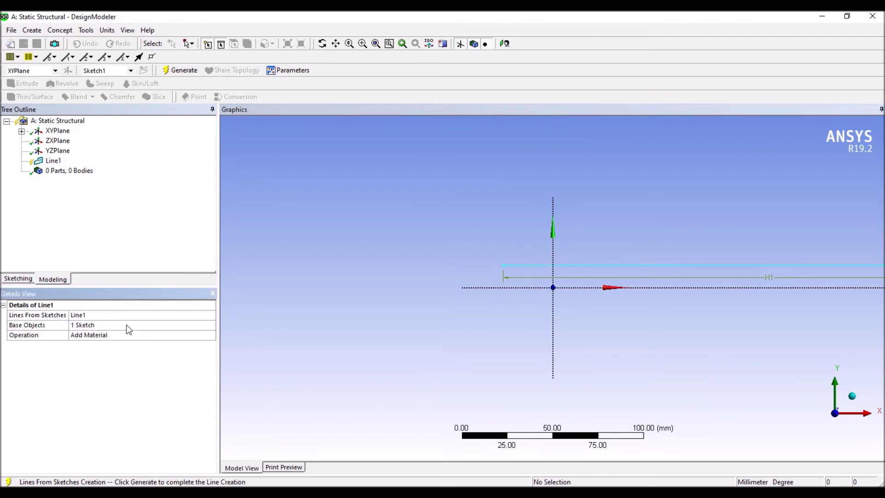
left_click(180, 327)
right_click(181, 327)
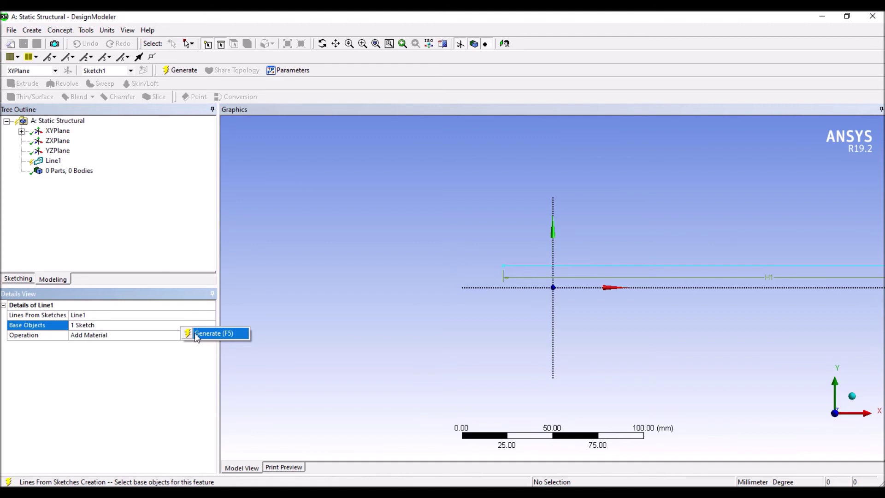
left_click(195, 333)
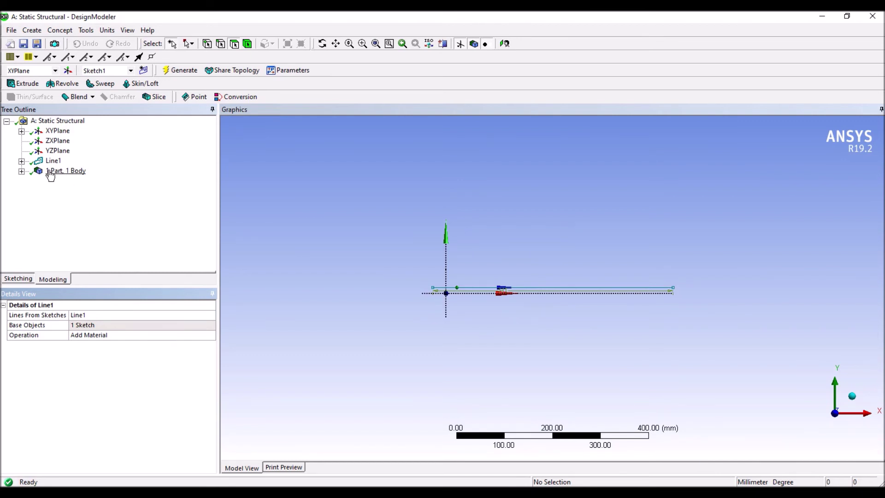
- Inspect the line body's cross-section assignment in DesignModeler, and check the required cross-section shape in the Word document
left_click(21, 171)
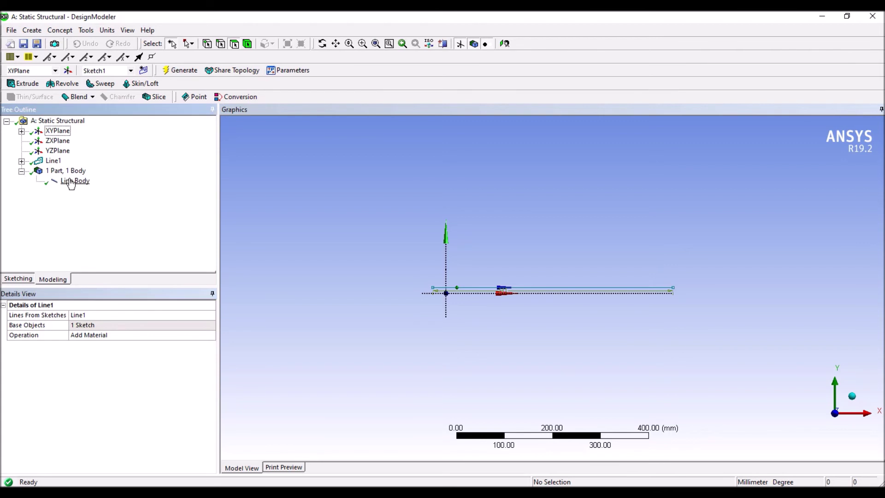
left_click(72, 180)
scroll(484, 295, "up", 4)
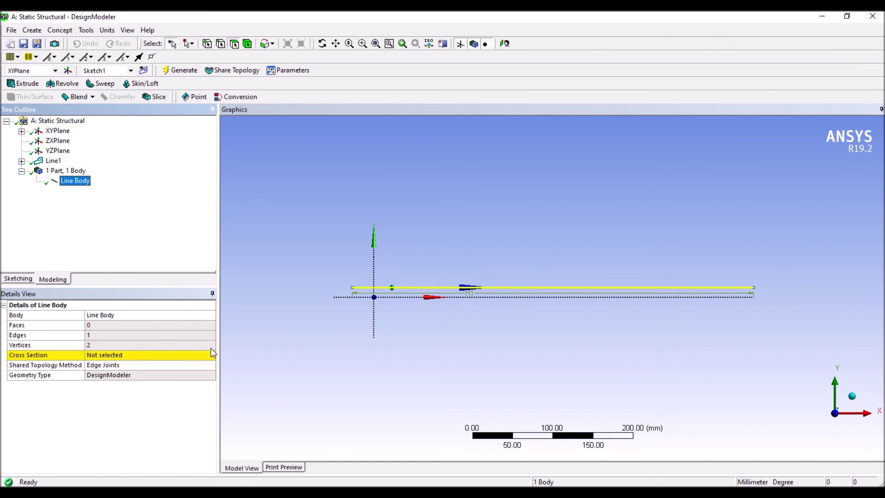
key("alt+Tab")
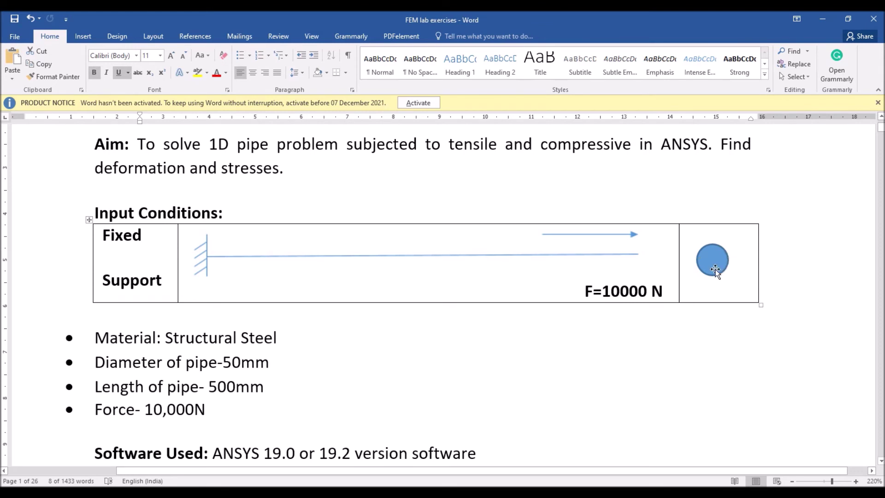
left_click(823, 19)
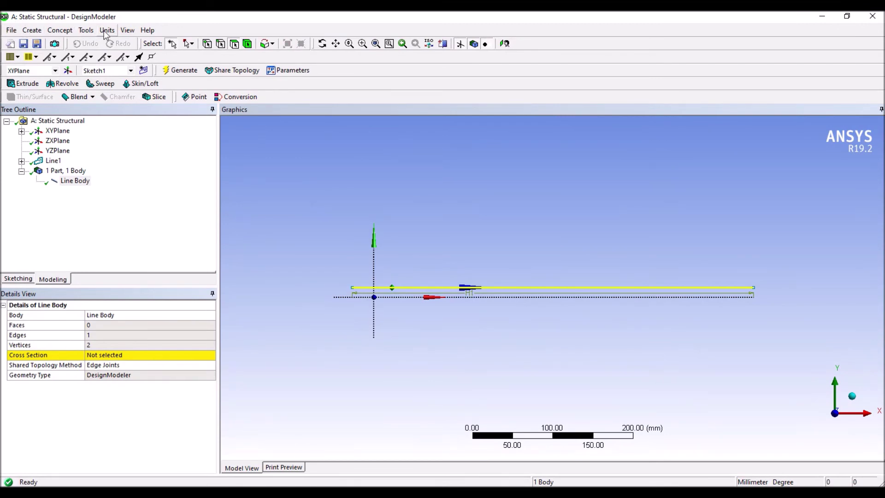
- Create a circular cross section for the pipe in DesignModeler
left_click(65, 30)
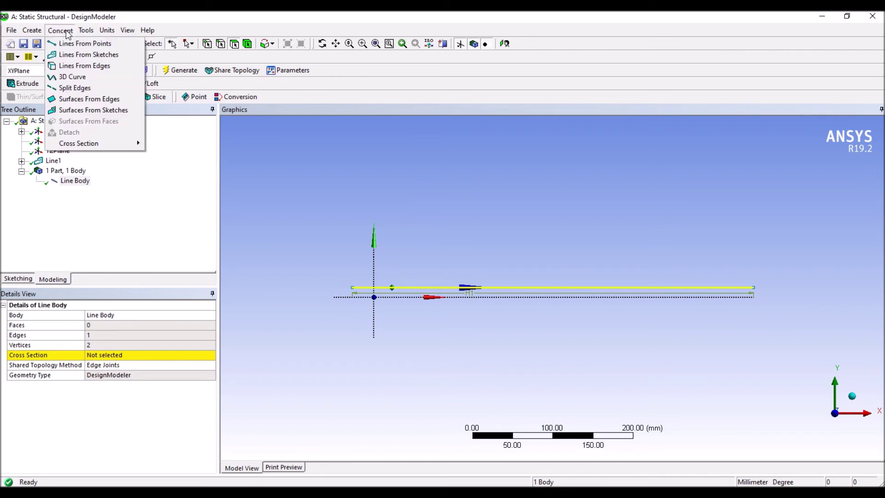
mouse_move(73, 145)
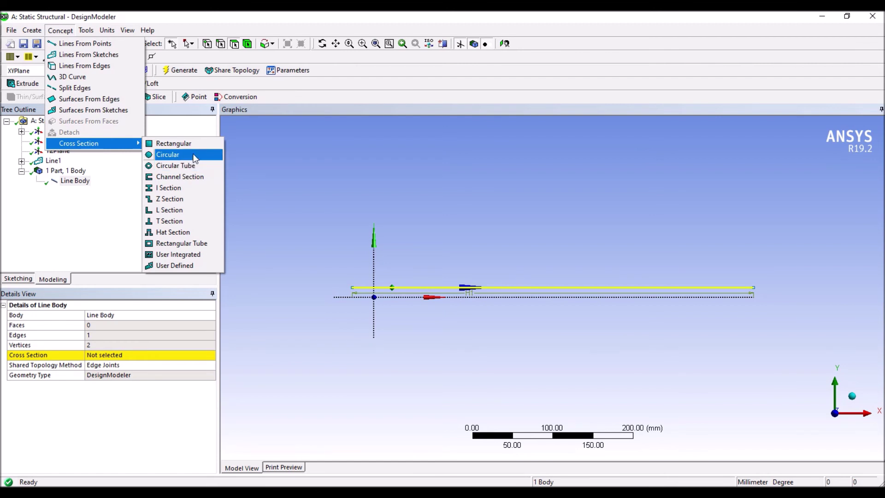
left_click(193, 156)
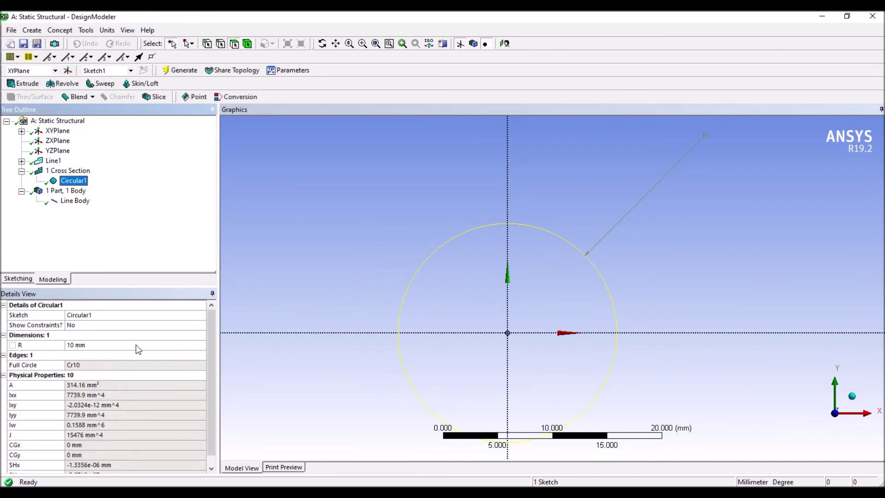
- Check the pipe diameter in the Word document, and set the circular cross section's radius to 25 mm in DesignModeler
left_click(431, 492)
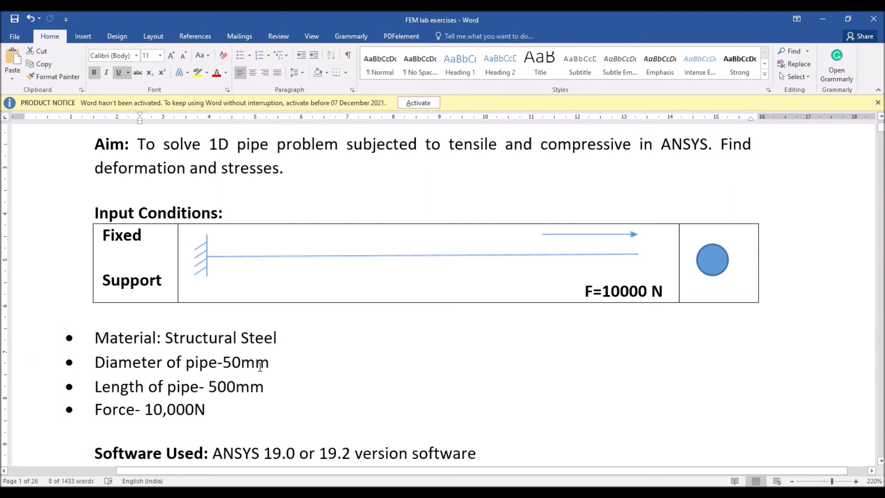
left_click(832, 20)
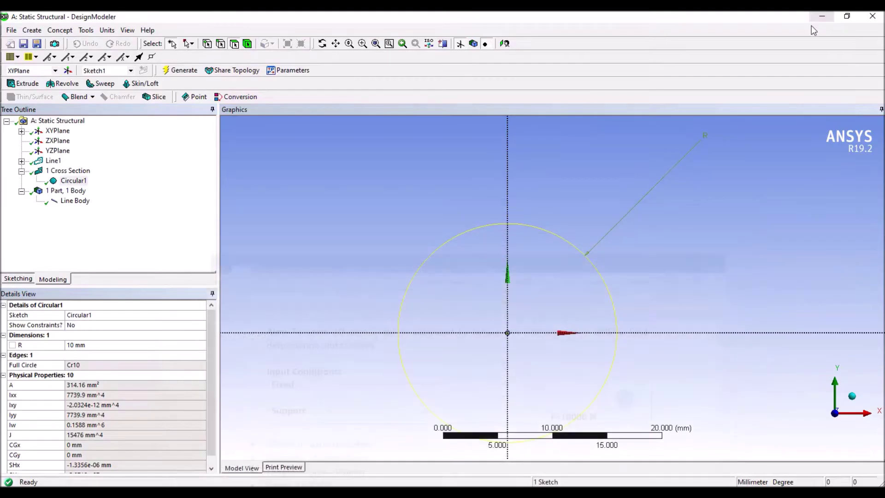
left_click(88, 345)
type("25")
key("Return")
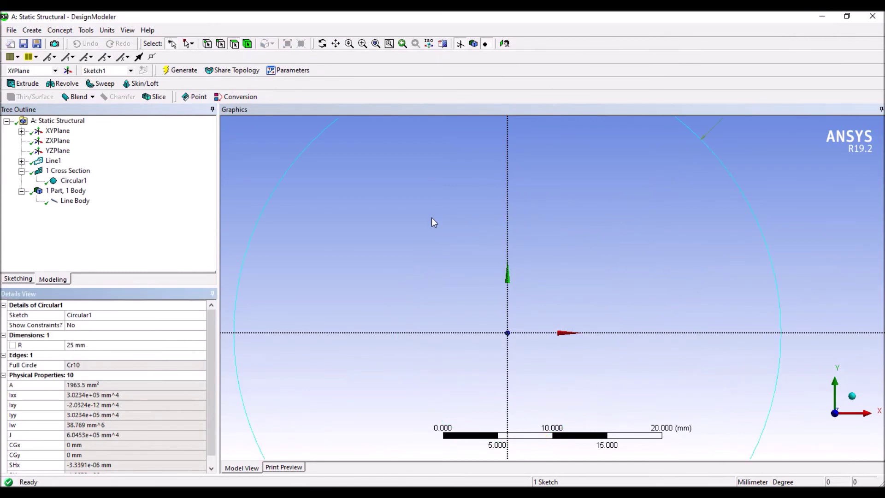
scroll(525, 253, "down", 3)
scroll(529, 243, "down", 1)
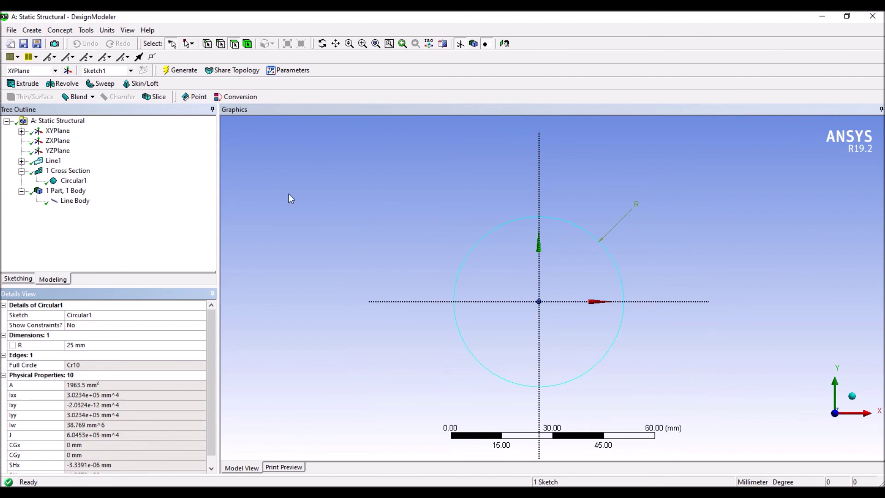
- Assign the Circular1 cross section to the line body and regenerate the model
left_click(83, 203)
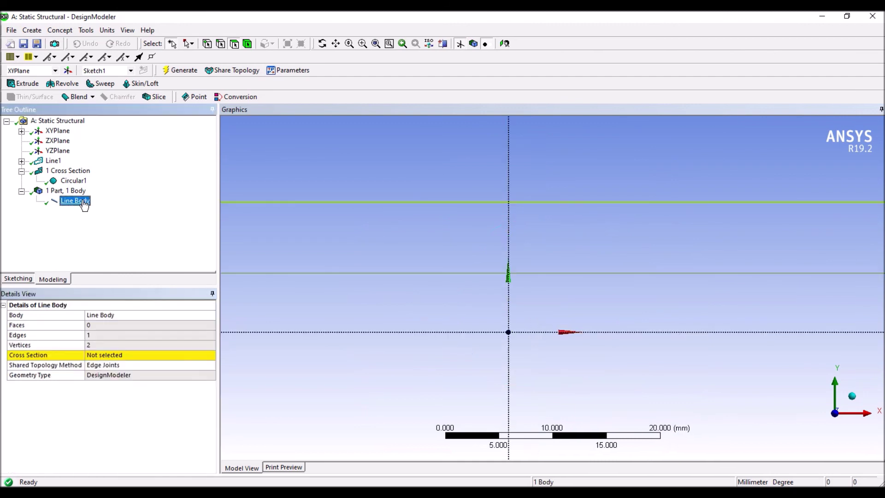
left_click(114, 356)
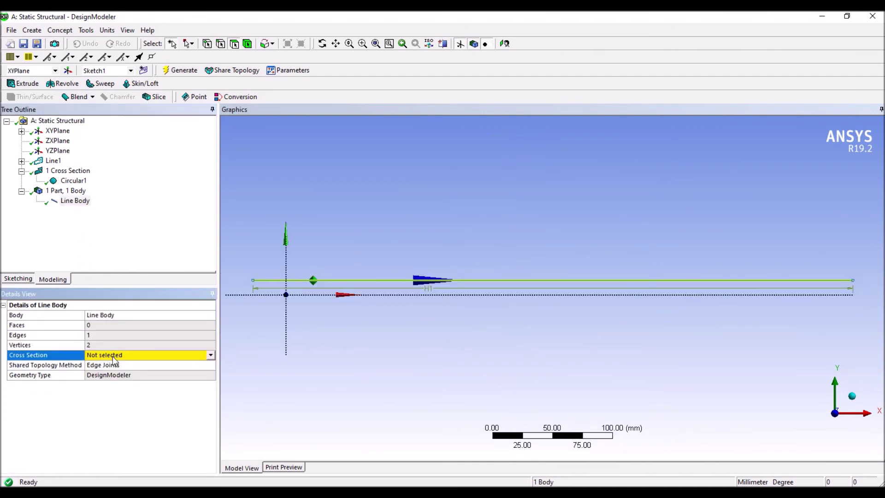
left_click(211, 356)
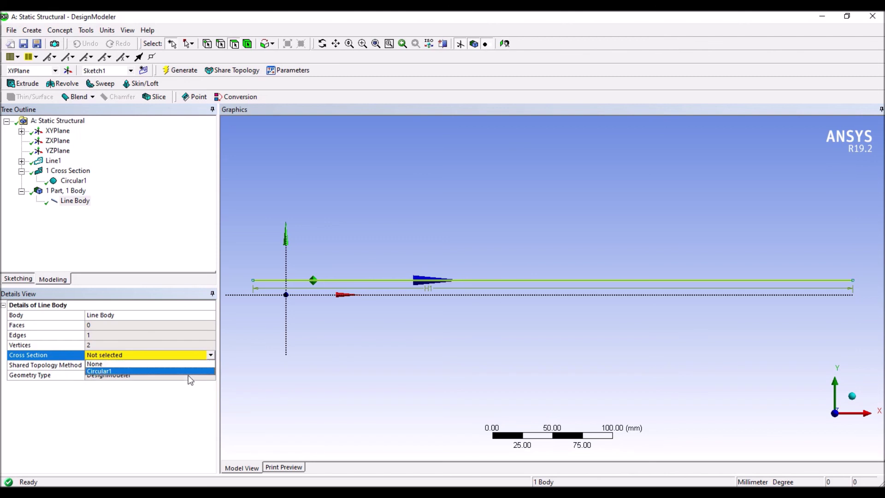
left_click(140, 369)
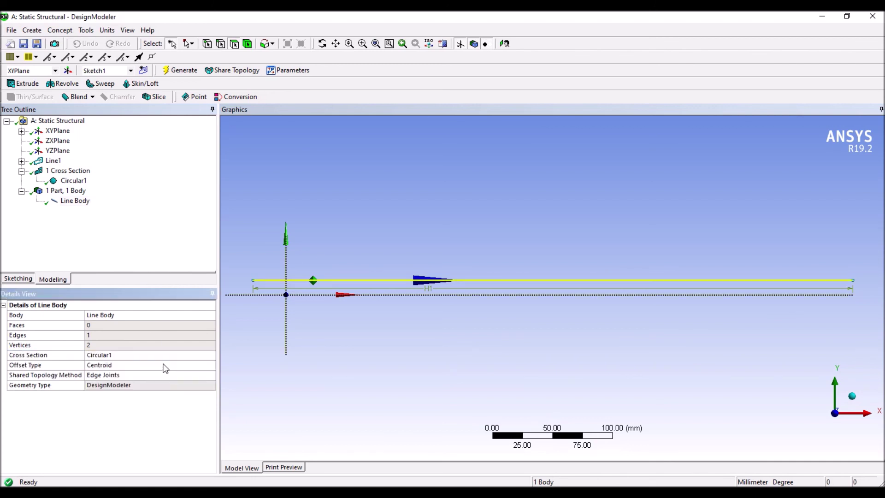
right_click(164, 361)
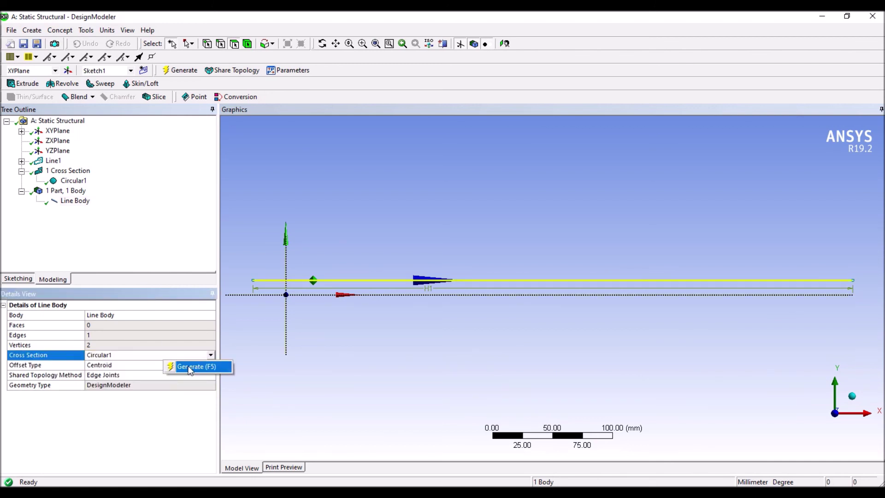
left_click(188, 368)
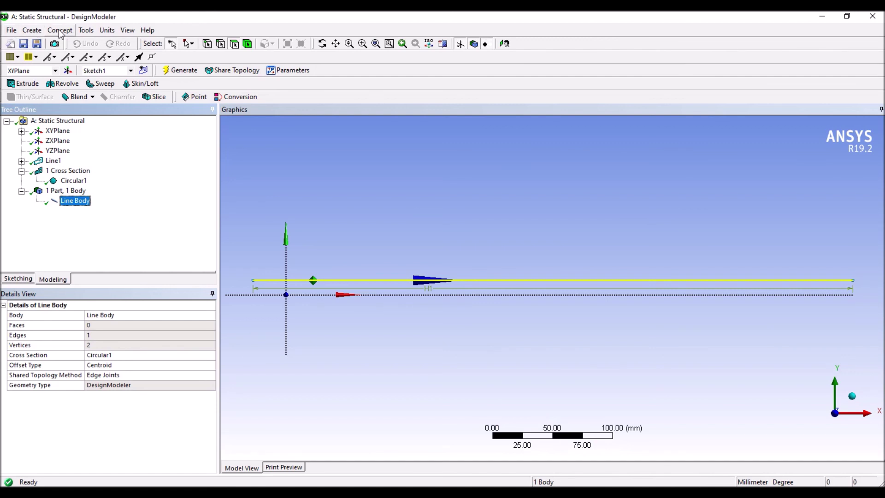
- Turn on the display of cross section solids and inspect the pipe as a 3D solid from an angled view
left_click(127, 31)
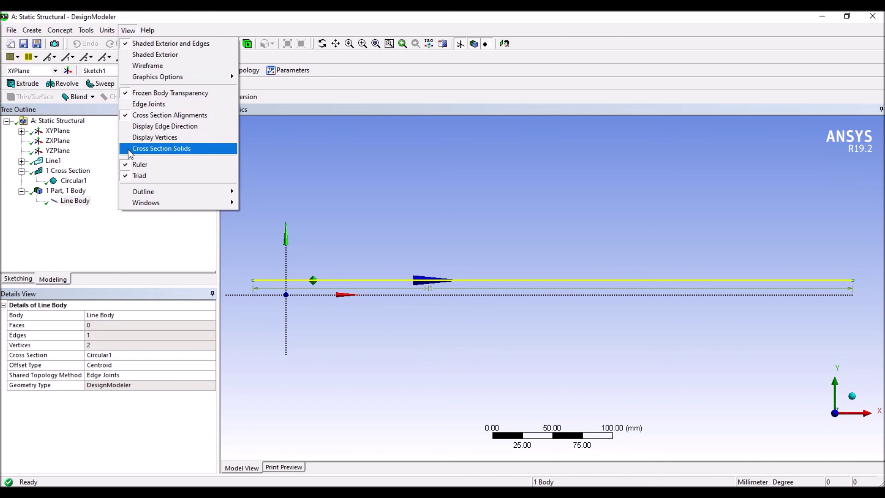
left_click(130, 148)
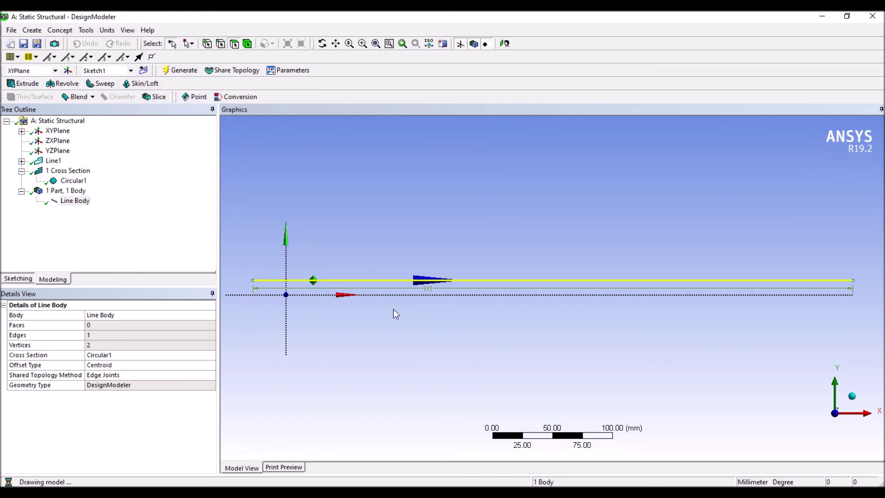
scroll(532, 253, "down", 1)
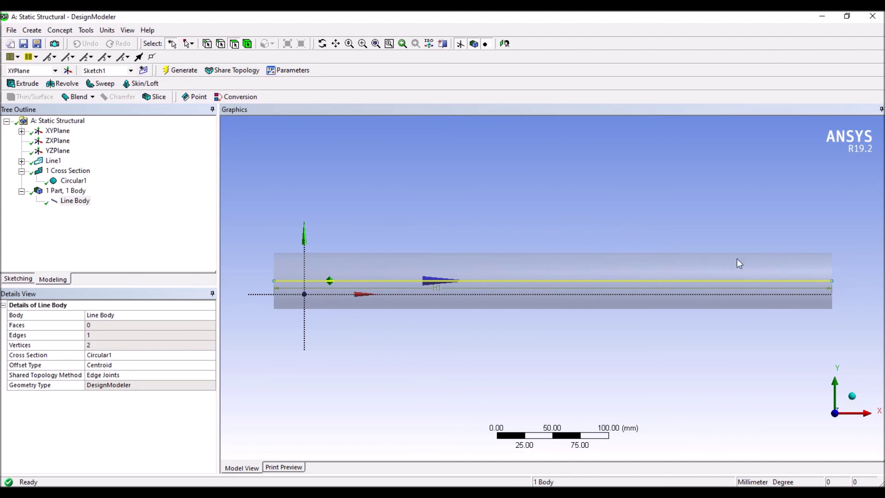
scroll(650, 223, "down", 2)
middle_click_drag(601, 247, 598, 267)
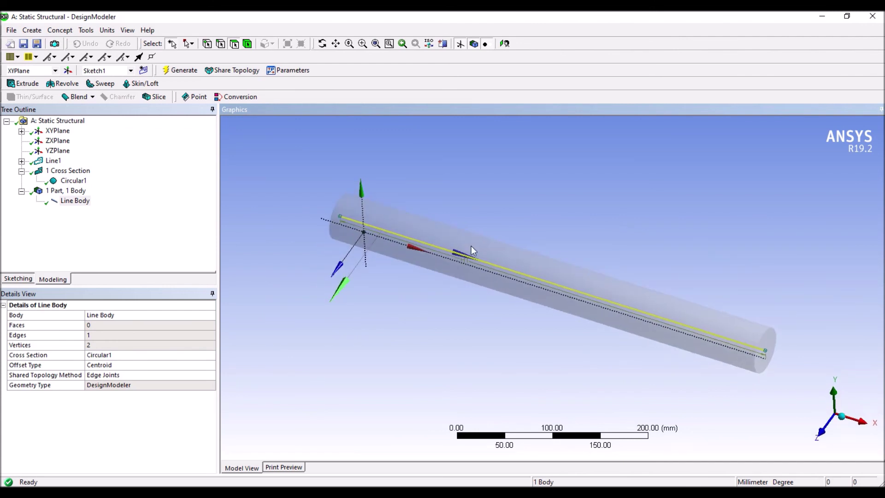
scroll(472, 245, "up", 3)
scroll(472, 245, "down", 2)
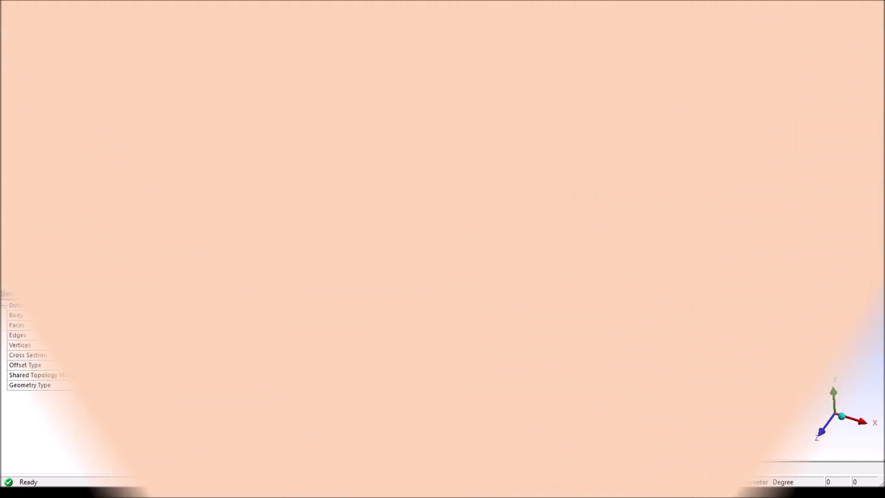